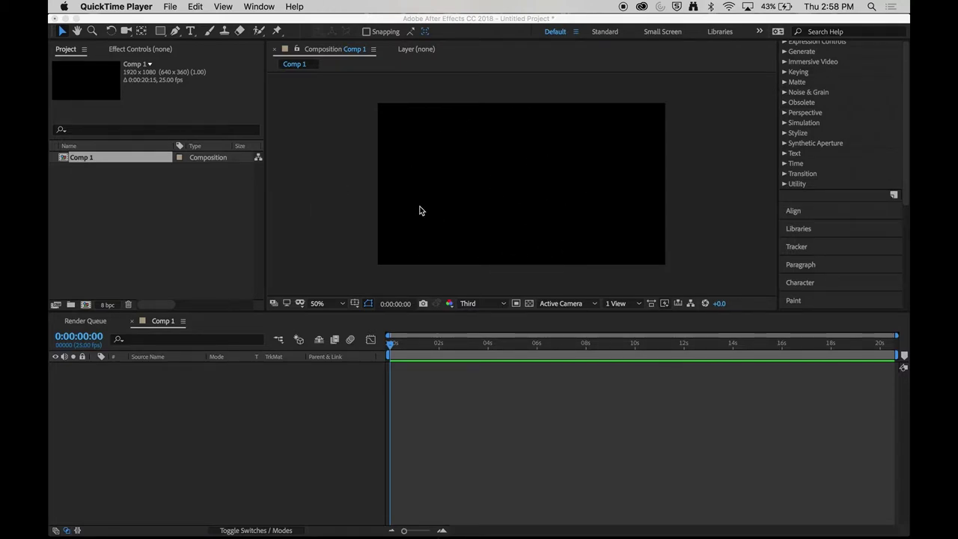
Step: Select the Rectangle Tool for drawing shapes
left_click(155, 24)
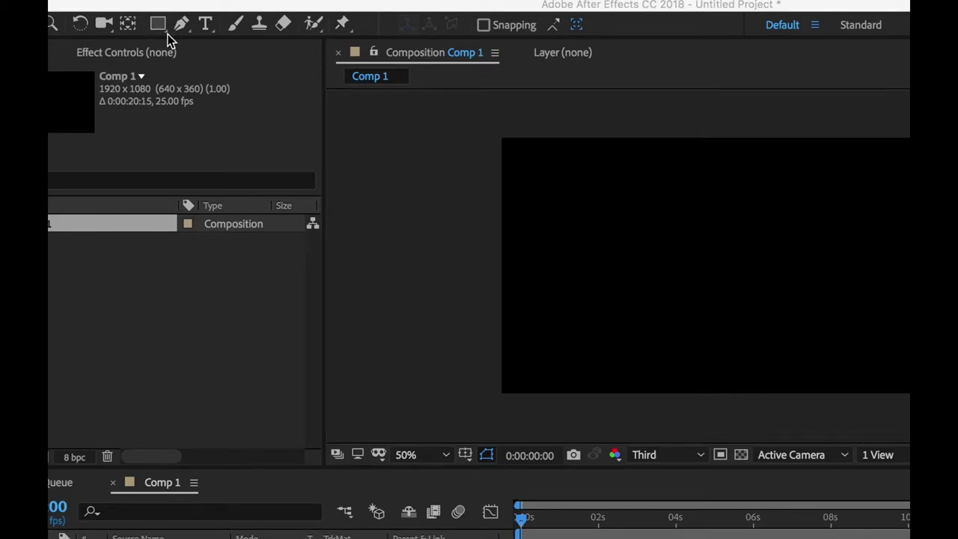
left_click(158, 29)
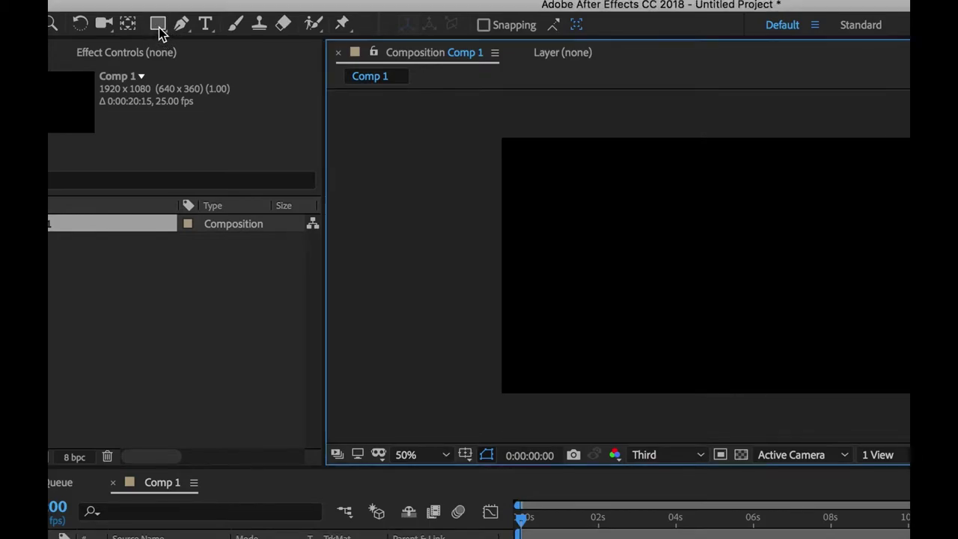
left_click(158, 27)
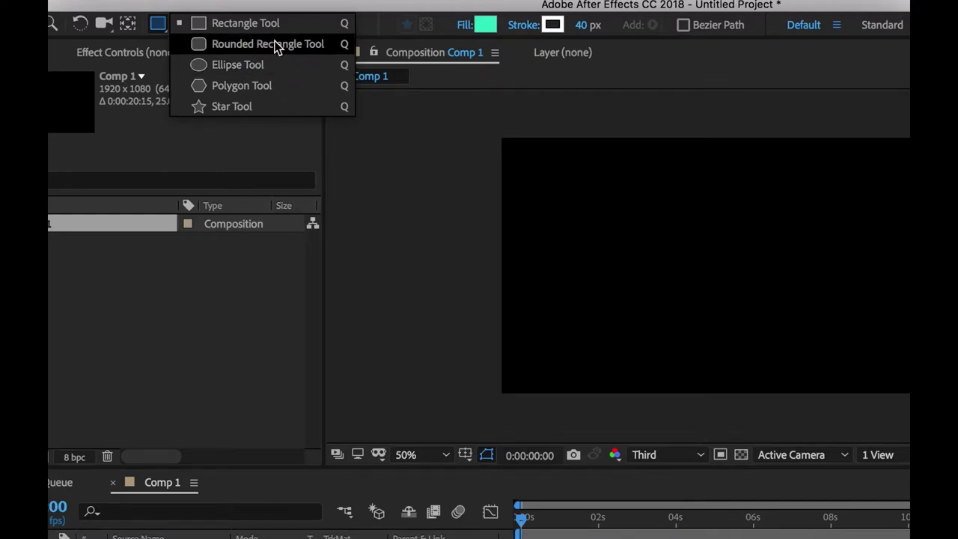
left_click(277, 24)
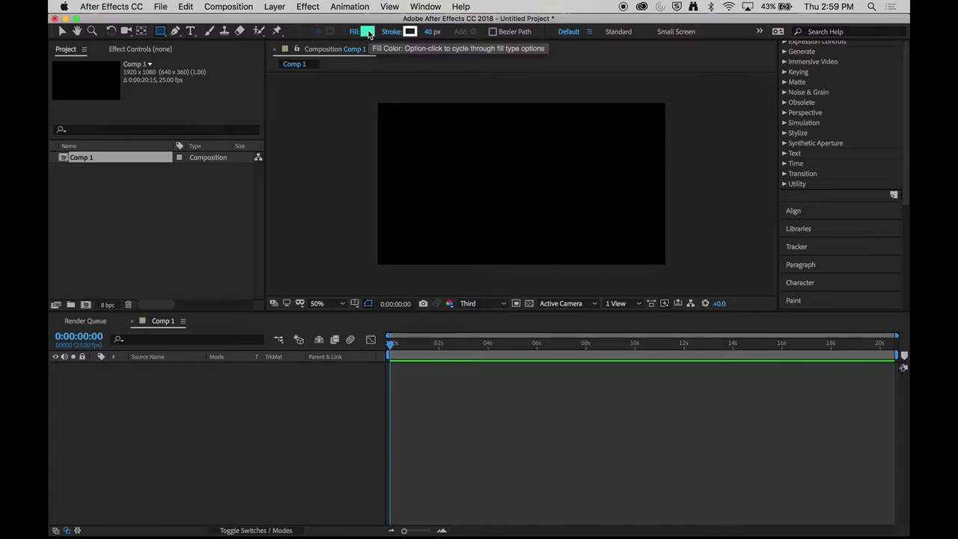
Step: Set the shape fill colour to orange F08B0B
left_click(368, 34)
left_click_drag(270, 167, 488, 93)
left_click_drag(453, 188, 457, 252)
left_click_drag(416, 147, 433, 119)
left_click(550, 111)
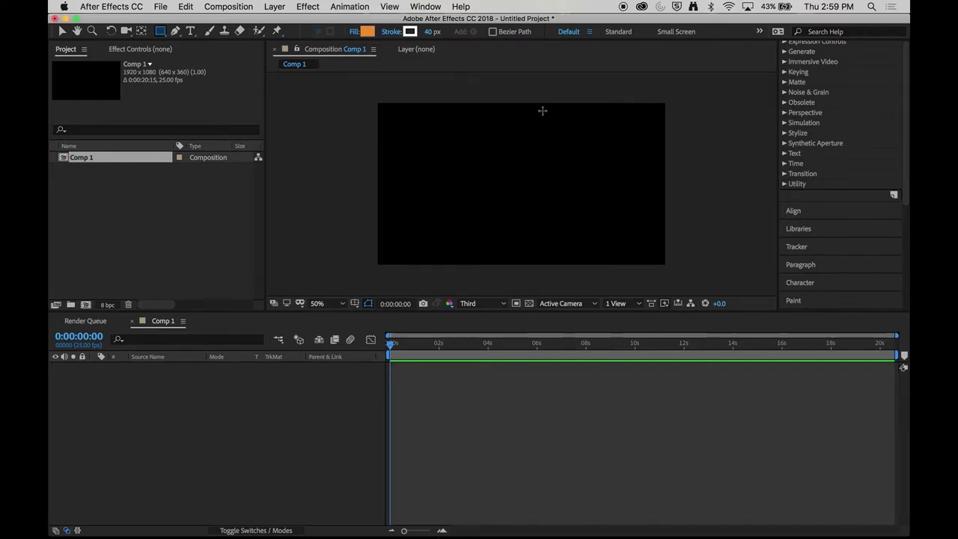
Step: Set the shape stroke width to 0 px
left_click(431, 33)
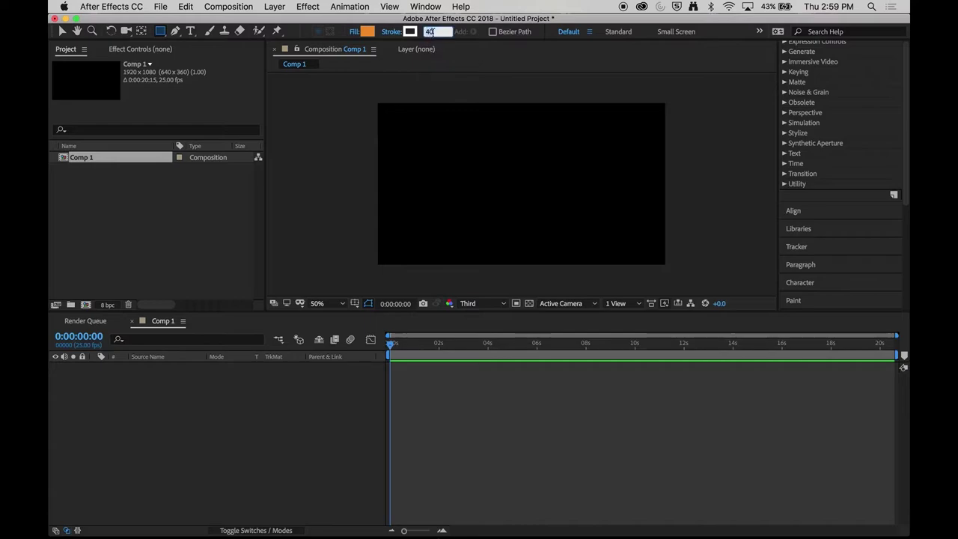
type("1")
type("0")
type("0")
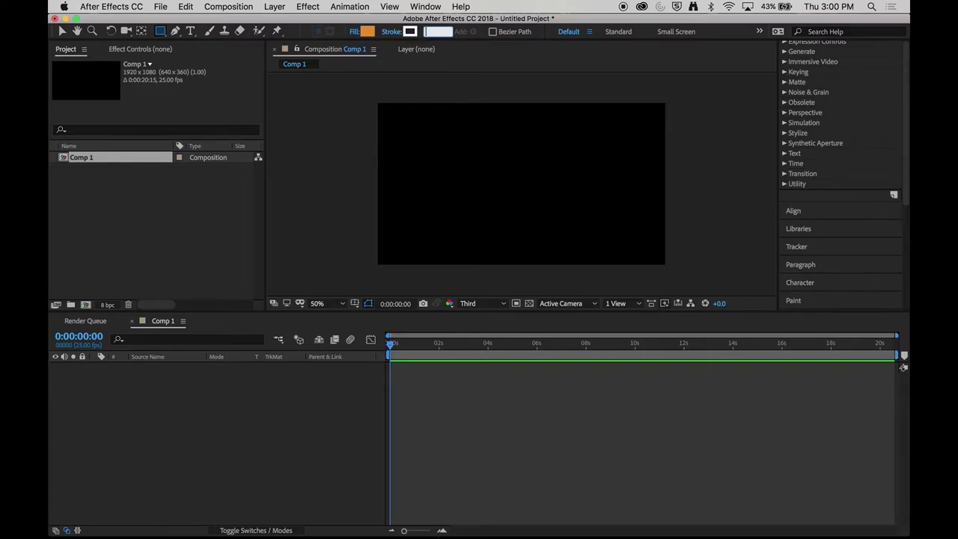
left_click(527, 65)
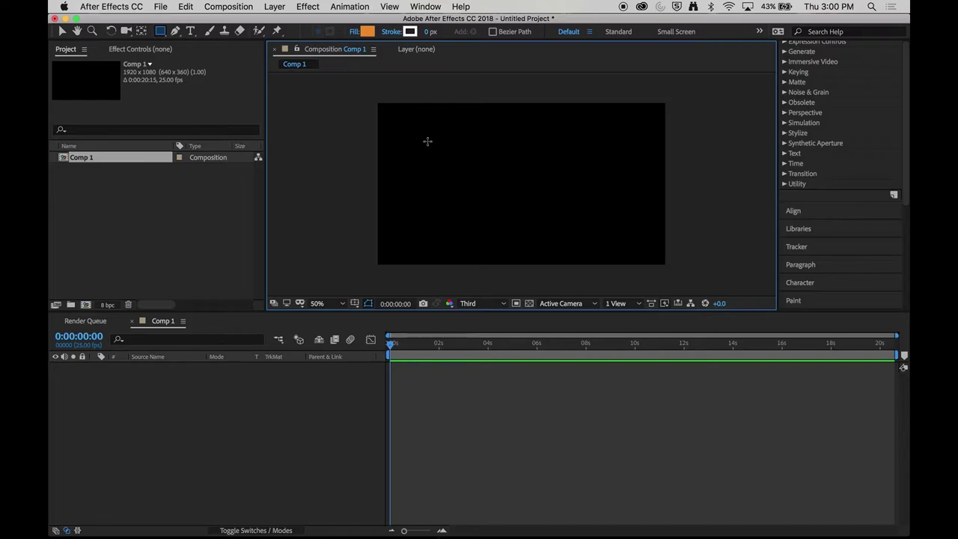
Step: Draw three orange rectangles in Shape Layer 1 and a fourth as a separate Shape Layer 2
mouse_move(418, 131)
left_mouse_down()
mouse_move(507, 190)
mouse_move(585, 175)
mouse_move(611, 195)
mouse_move(580, 223)
mouse_move(457, 165)
mouse_move(498, 176)
mouse_move(462, 167)
mouse_move(466, 177)
left_mouse_up()
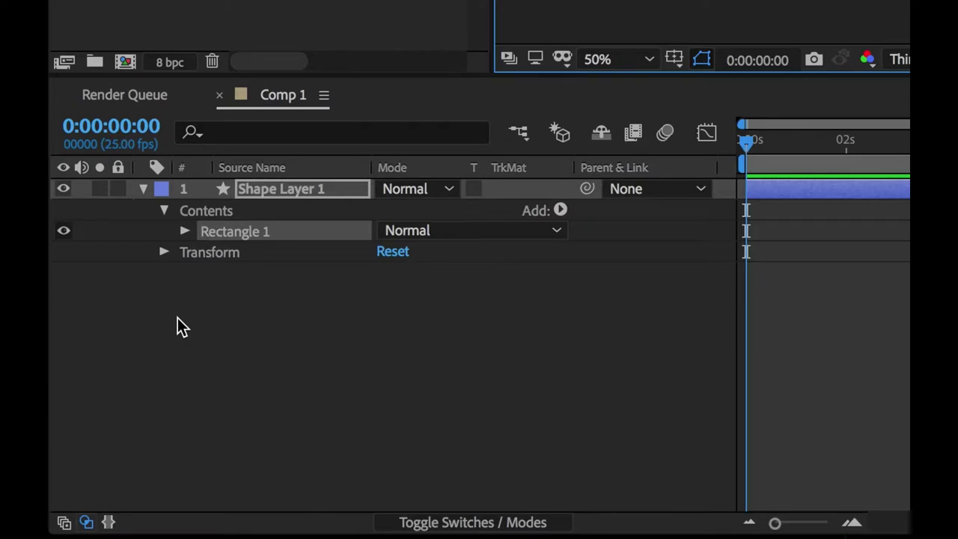
left_click(165, 254)
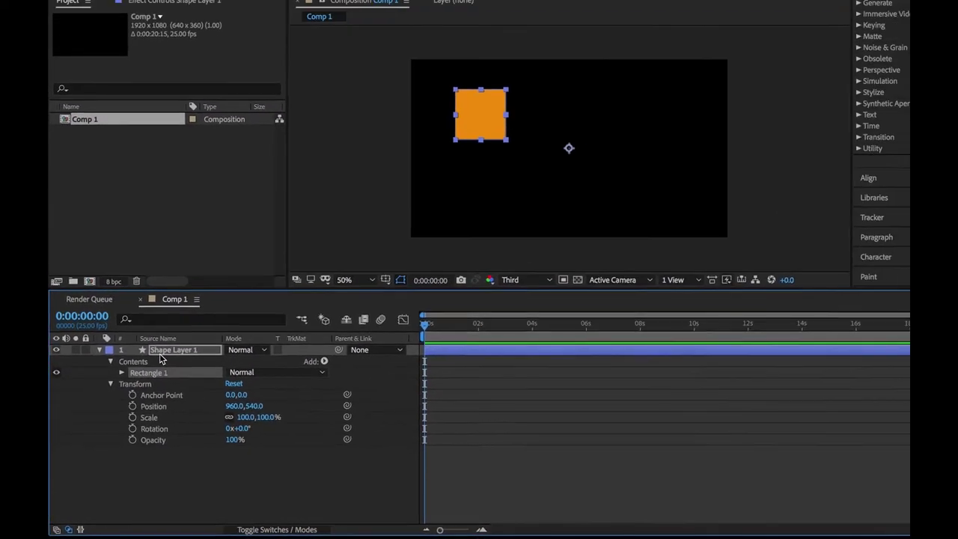
left_click(161, 353)
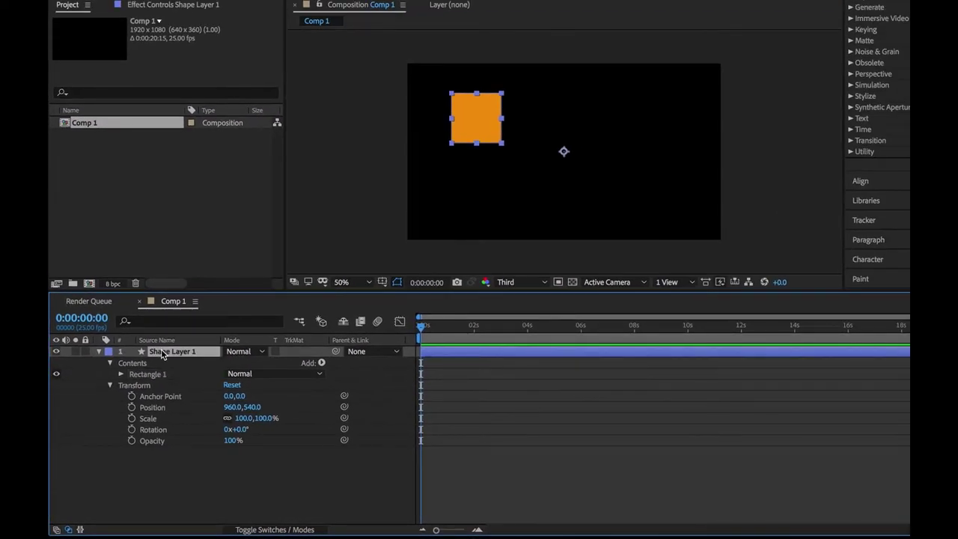
left_click_drag(633, 99, 584, 163)
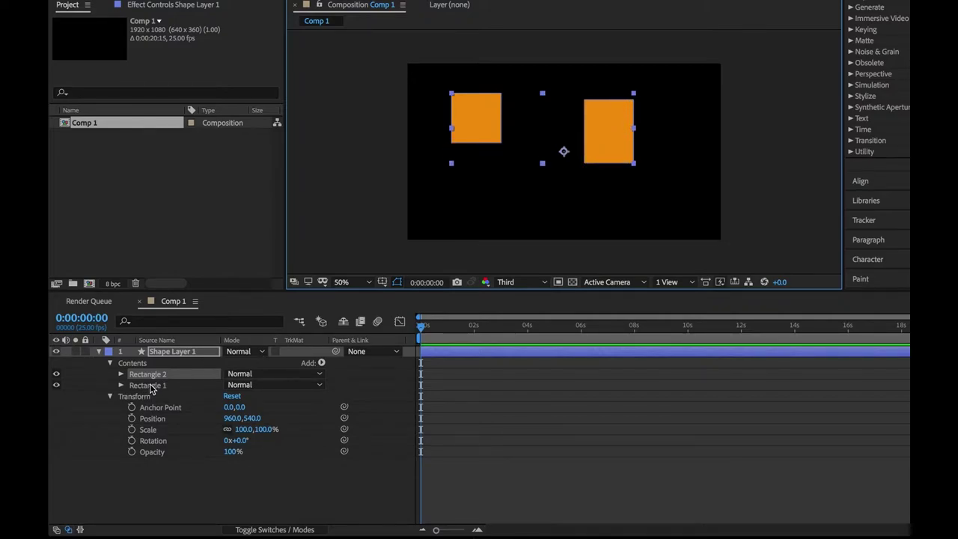
left_click_drag(496, 197, 605, 223)
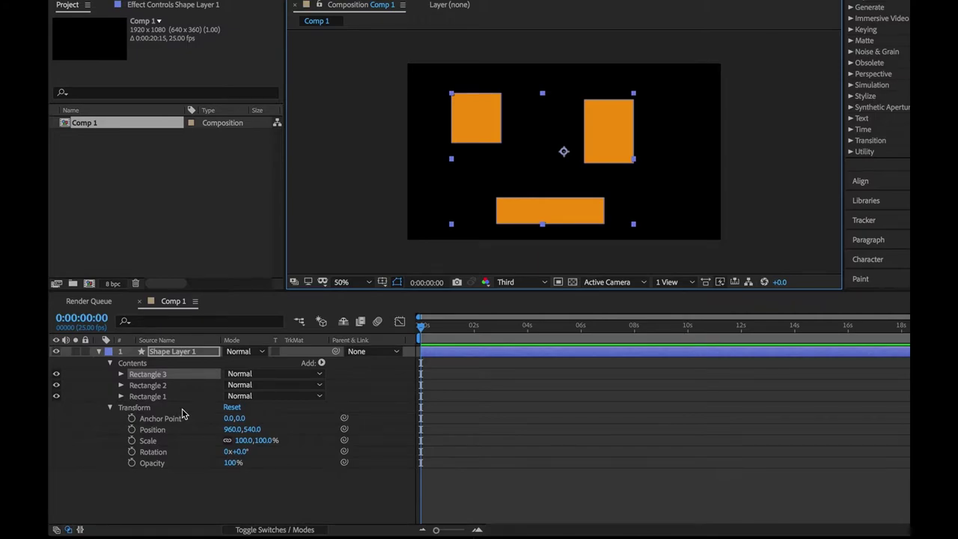
left_click(160, 487)
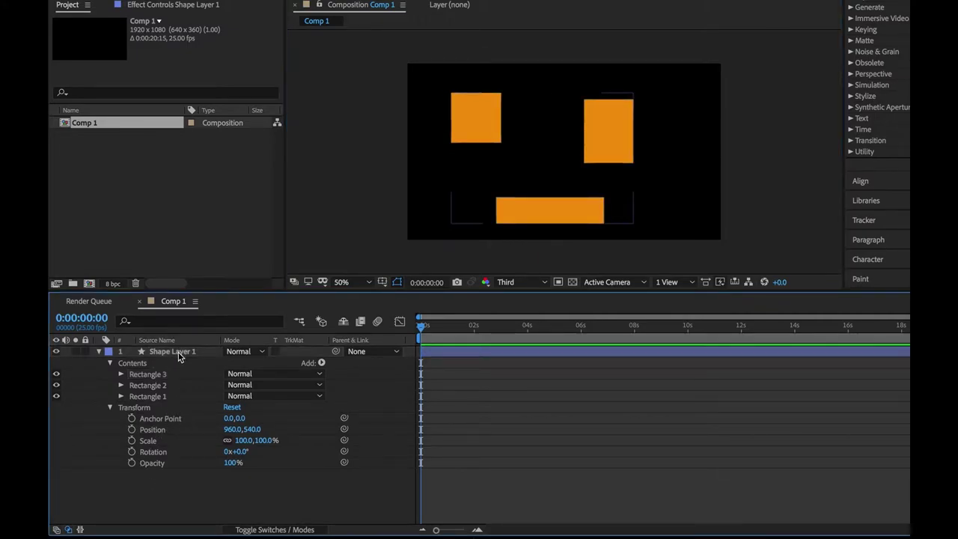
left_click_drag(666, 107, 700, 181)
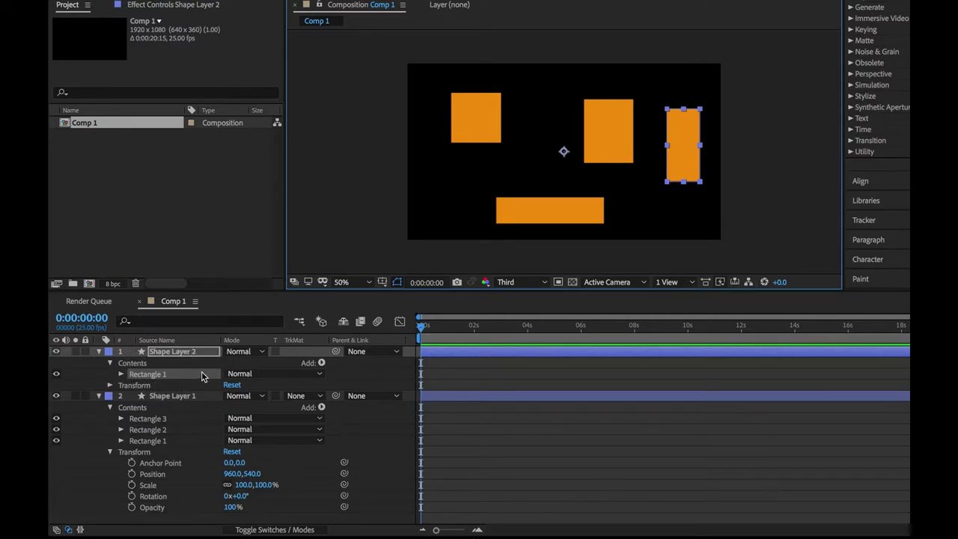
Step: Compare the layers, delete Shape Layer 1, and keep Shape Layer 2 selected
left_click(99, 396)
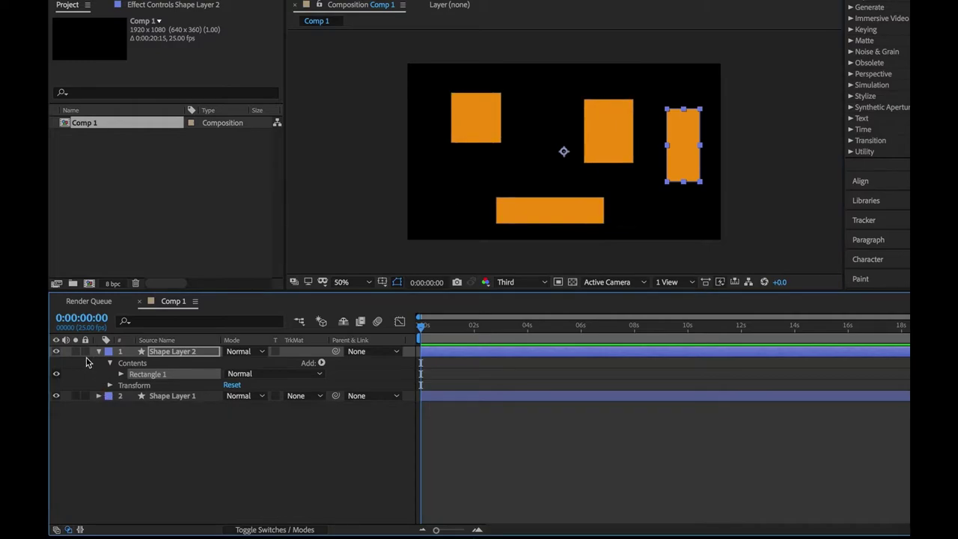
left_click(55, 396)
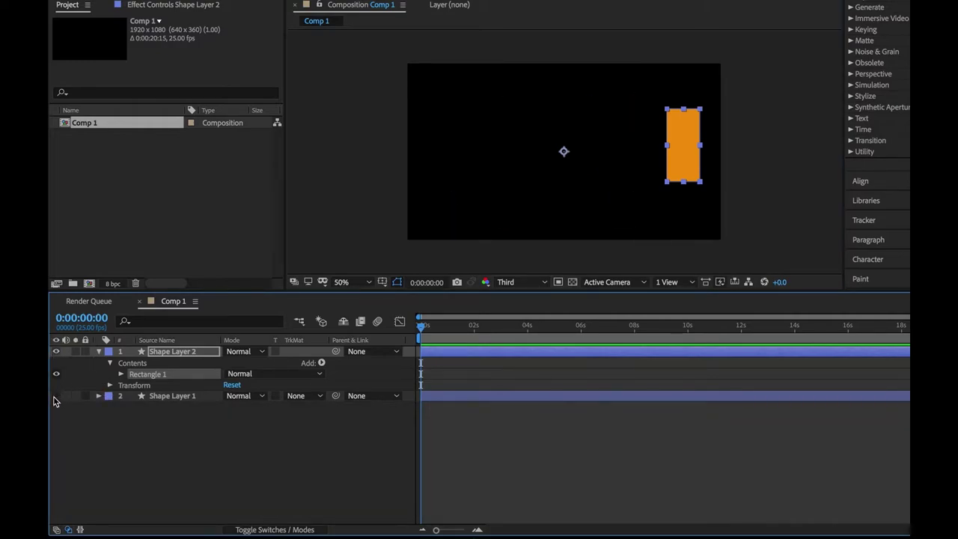
left_click(56, 396)
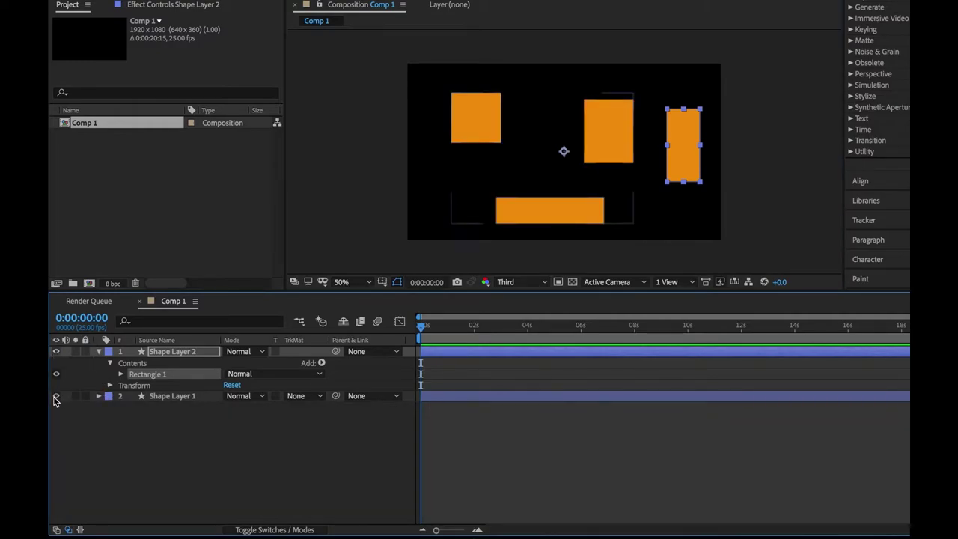
left_click(182, 396)
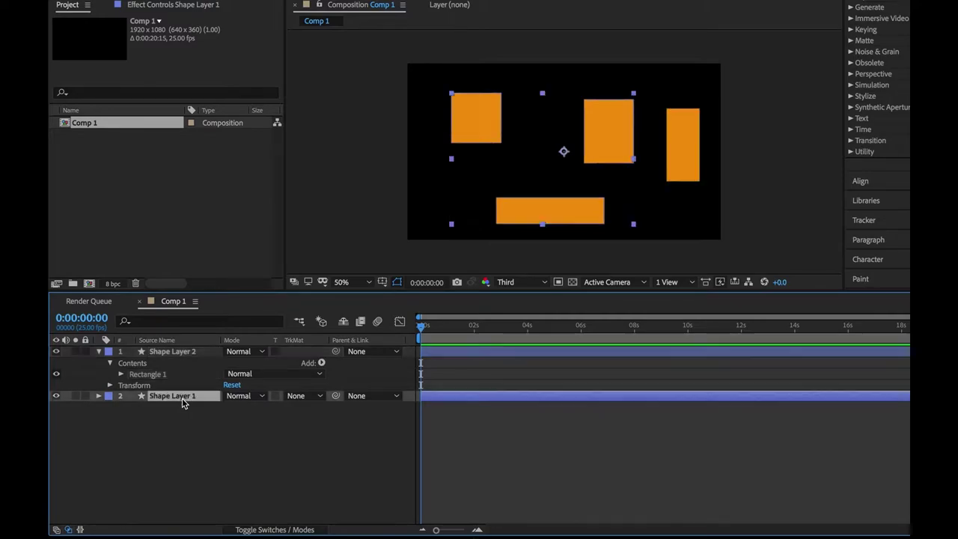
key("Delete")
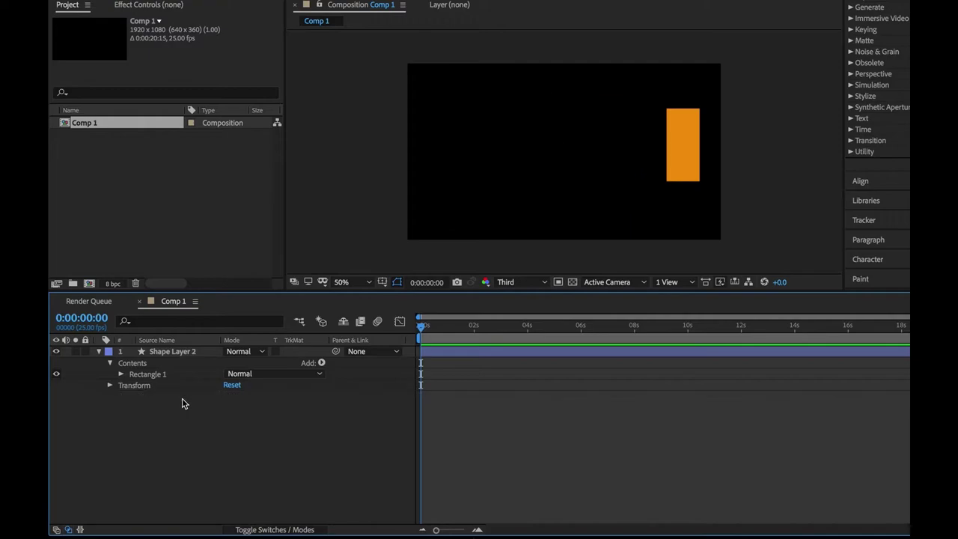
left_click(183, 352)
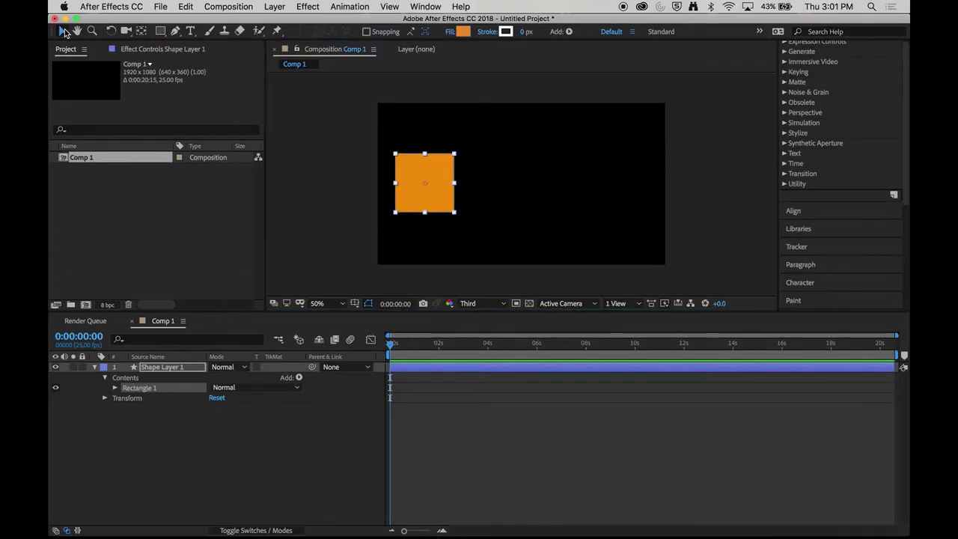
Step: Move the orange square up and to the right
left_click(327, 124)
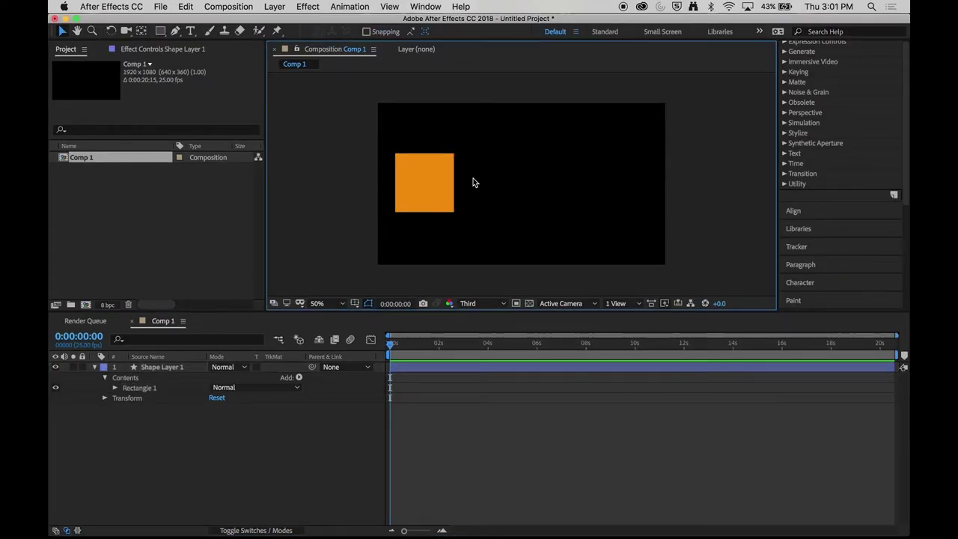
left_click(443, 189)
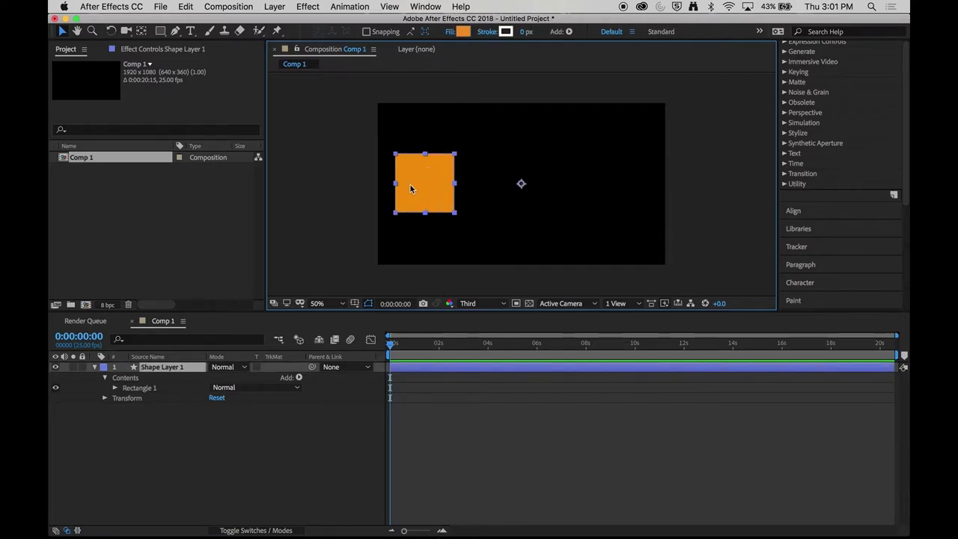
mouse_move(439, 185)
left_mouse_down()
mouse_move(466, 173)
mouse_move(571, 201)
mouse_move(507, 142)
mouse_move(415, 210)
mouse_move(423, 178)
mouse_move(564, 175)
mouse_move(456, 157)
mouse_move(420, 185)
left_mouse_up()
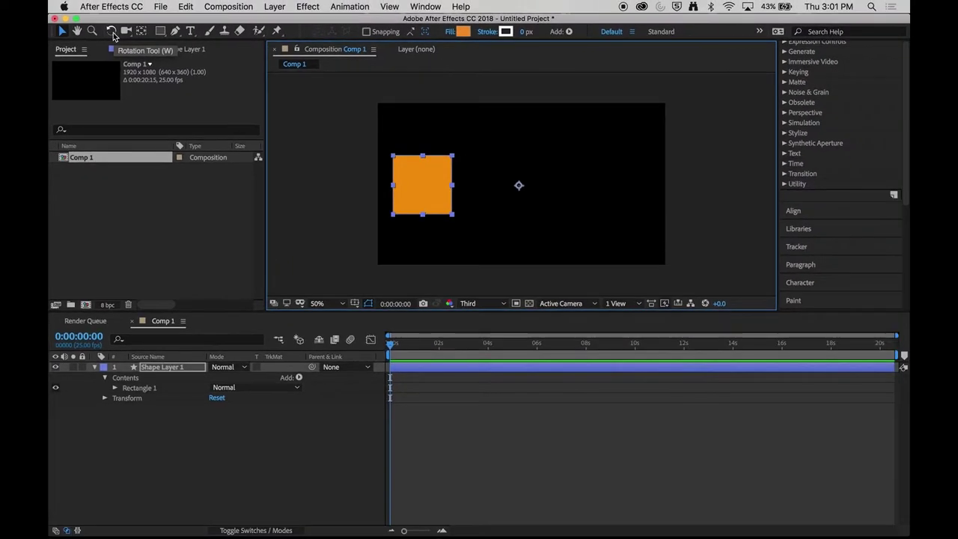
Step: Rotate the square with the Rotation Tool into a clockwise tilt
left_click(111, 31)
left_click_drag(403, 183, 479, 194)
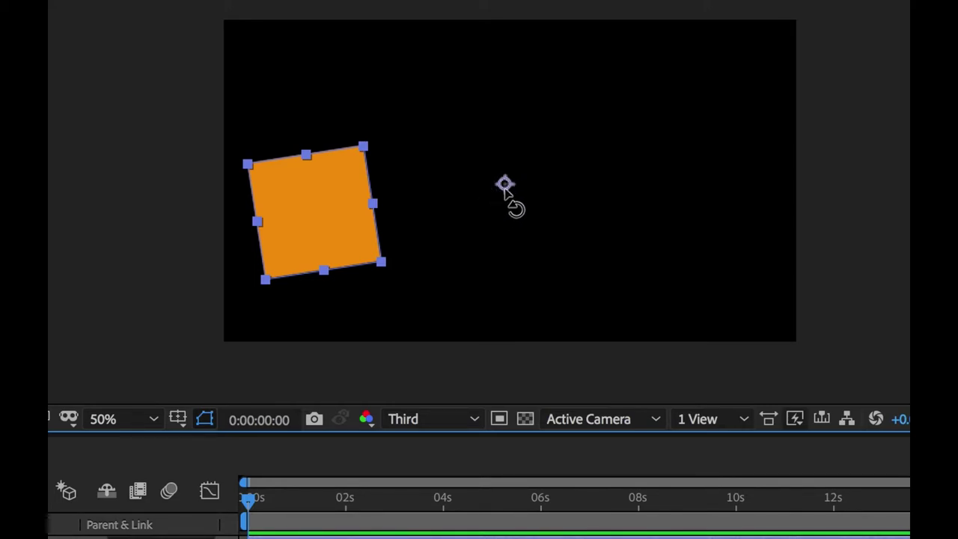
left_click_drag(342, 262, 377, 218)
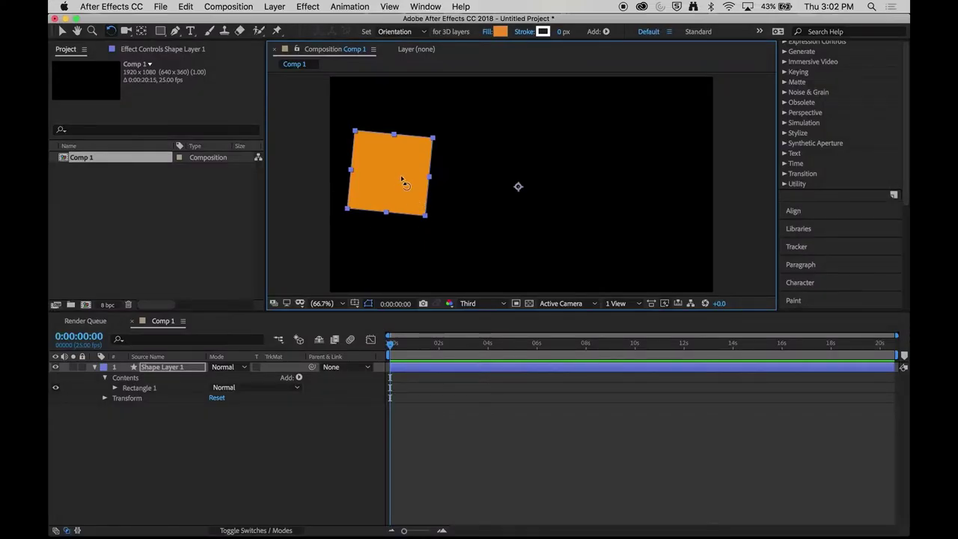
left_click_drag(392, 187, 407, 171)
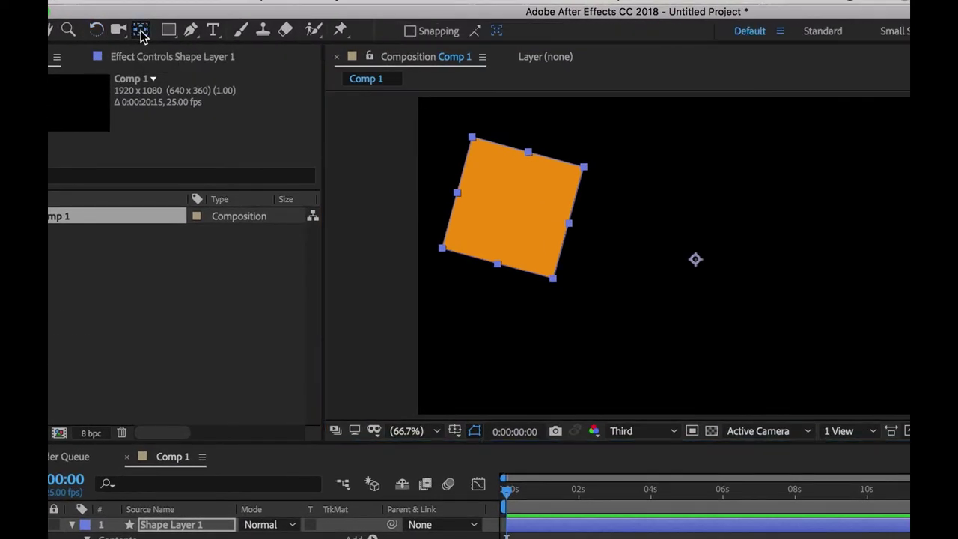
Step: Move the square's anchor point up-left and rotate the square clockwise around it
left_click(141, 31)
left_click_drag(695, 259, 510, 208)
left_click(96, 29)
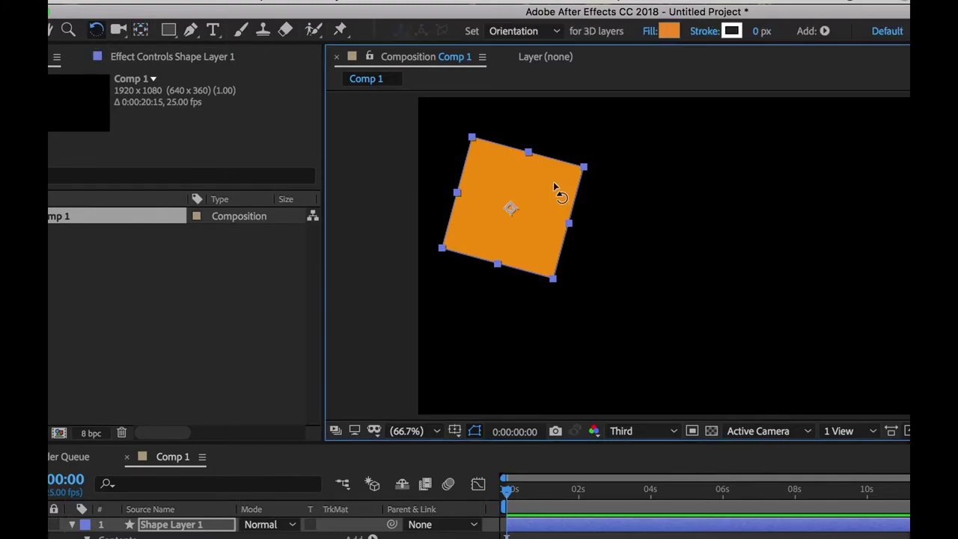
left_click_drag(553, 182, 534, 184)
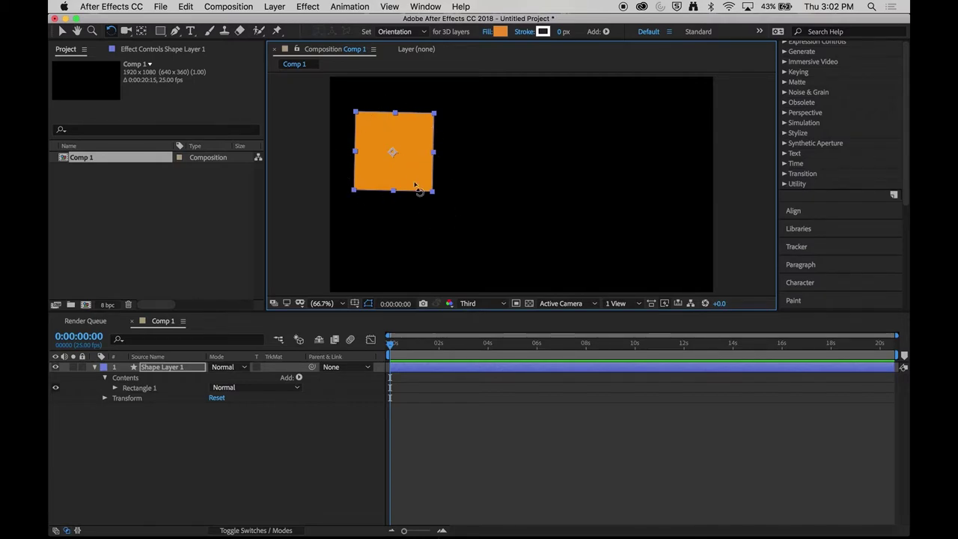
Step: Rotate the square around its lower-right corner, then re-centre the anchor point
left_click(142, 29)
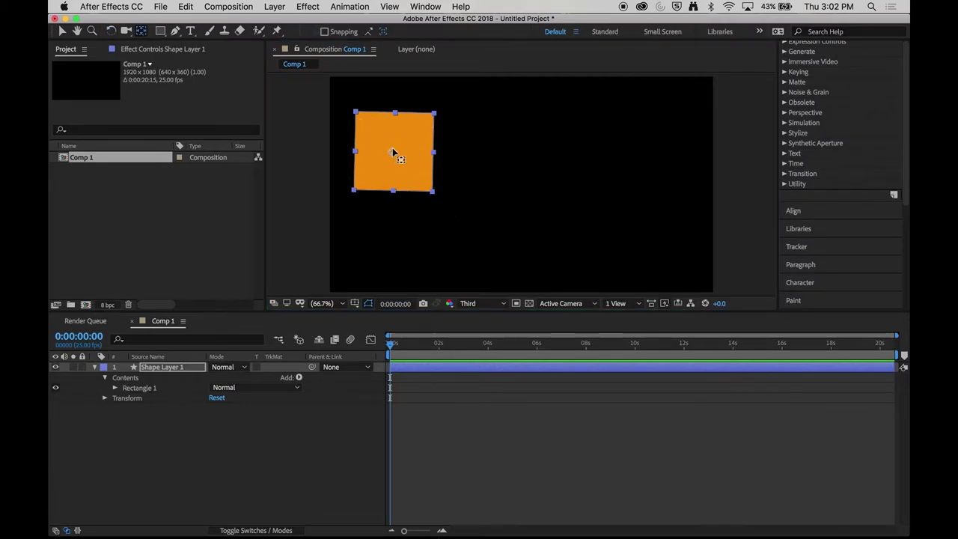
left_click_drag(392, 151, 432, 191)
left_click(113, 31)
left_click_drag(408, 122, 417, 145)
left_click(141, 31)
left_click(111, 31)
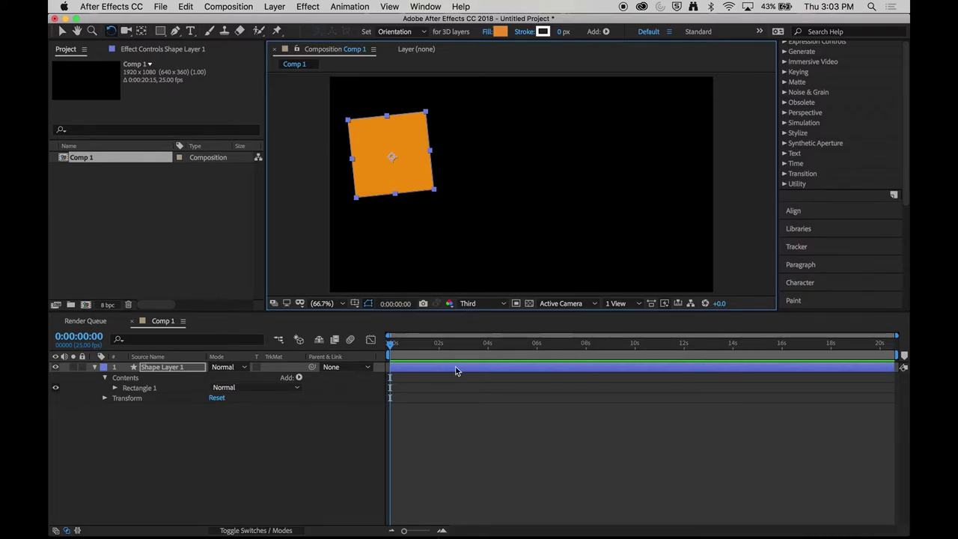
Step: Preview the composition, return to the start, and expand the layer's Transform properties
key("space")
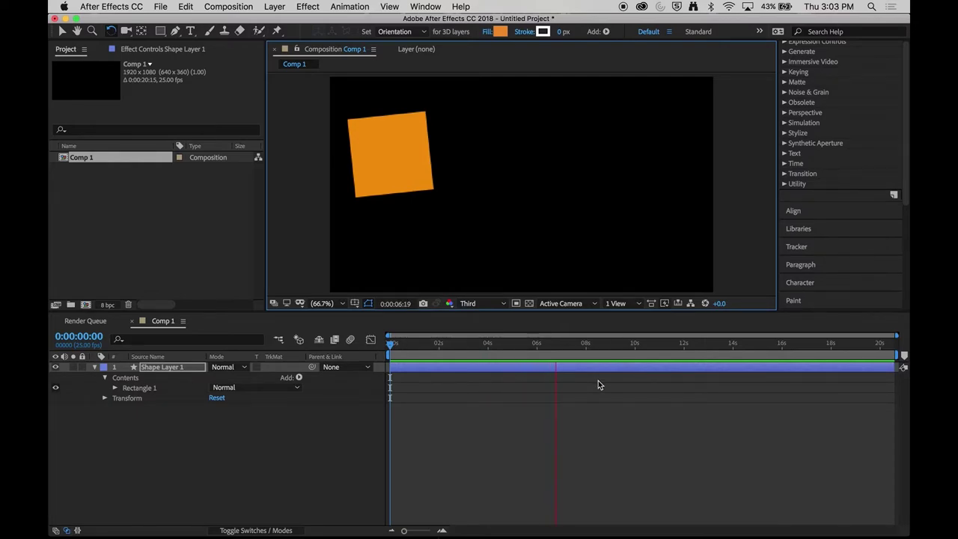
key("space")
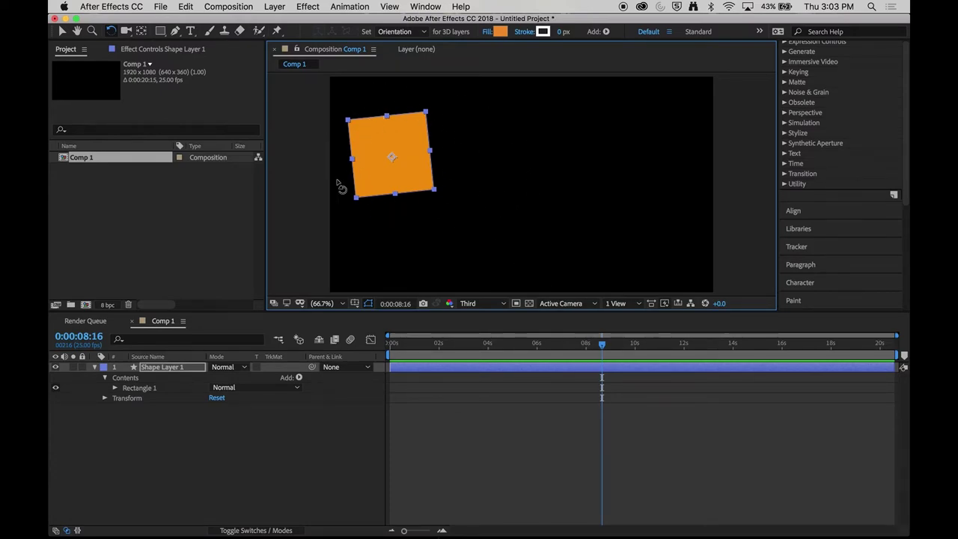
key("Home")
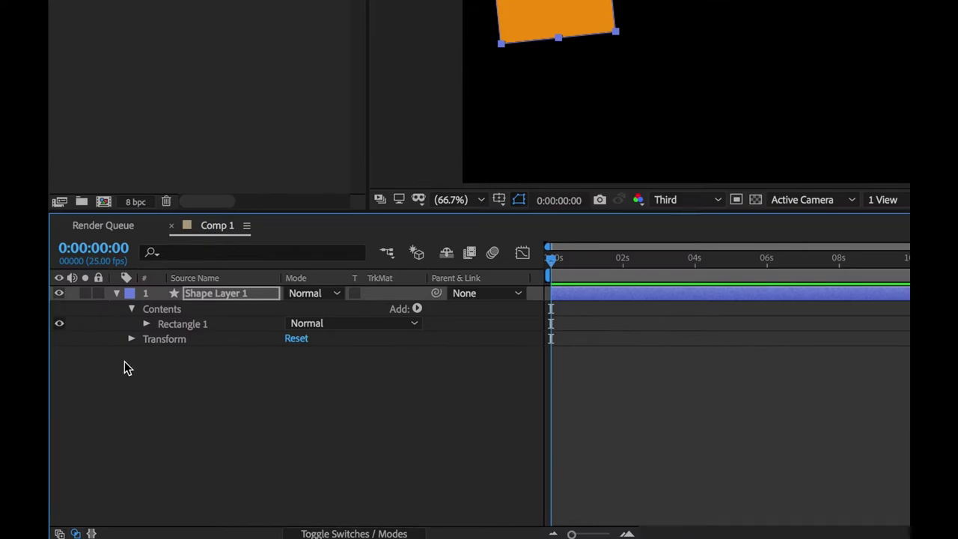
left_click(131, 339)
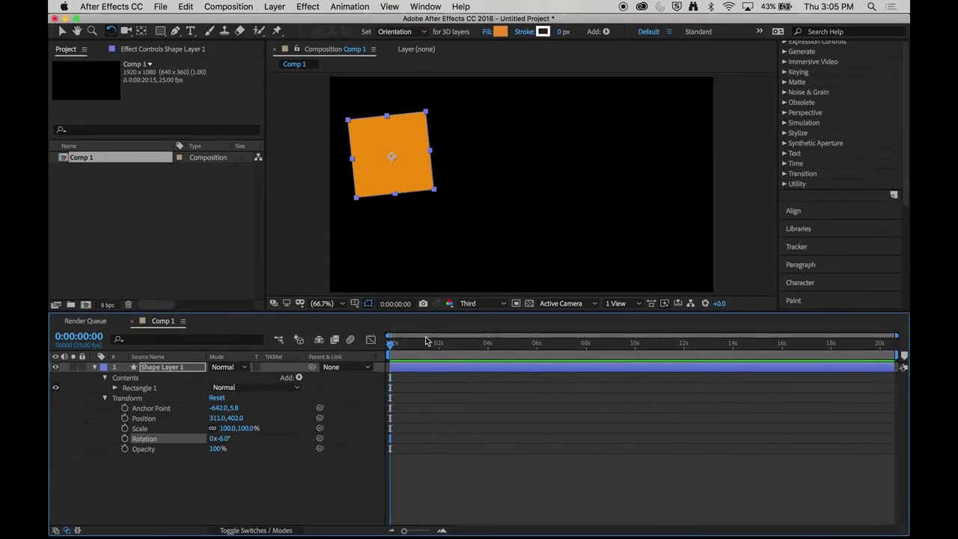
Step: Add a starting Position keyframe for the square at 0:00:00:24
left_click_drag(390, 344, 417, 348)
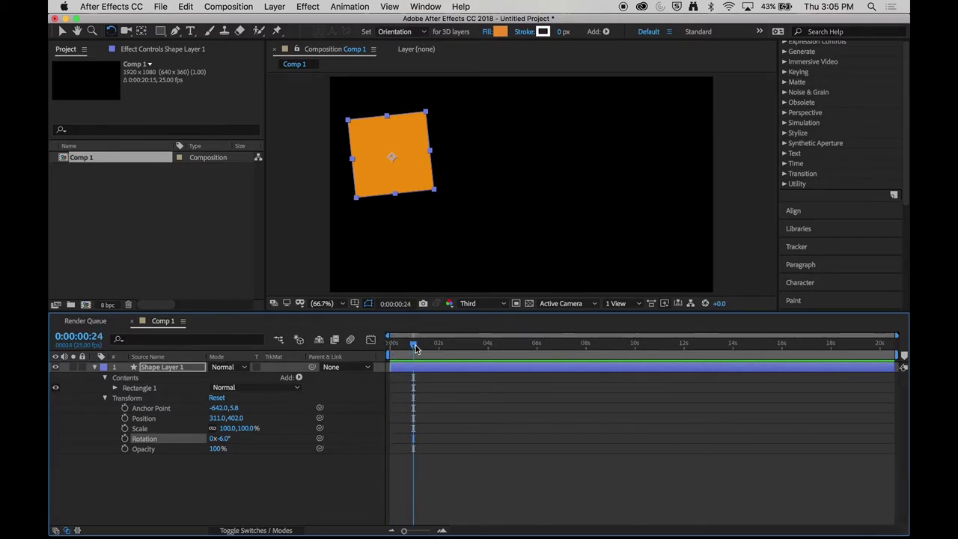
left_click(125, 419)
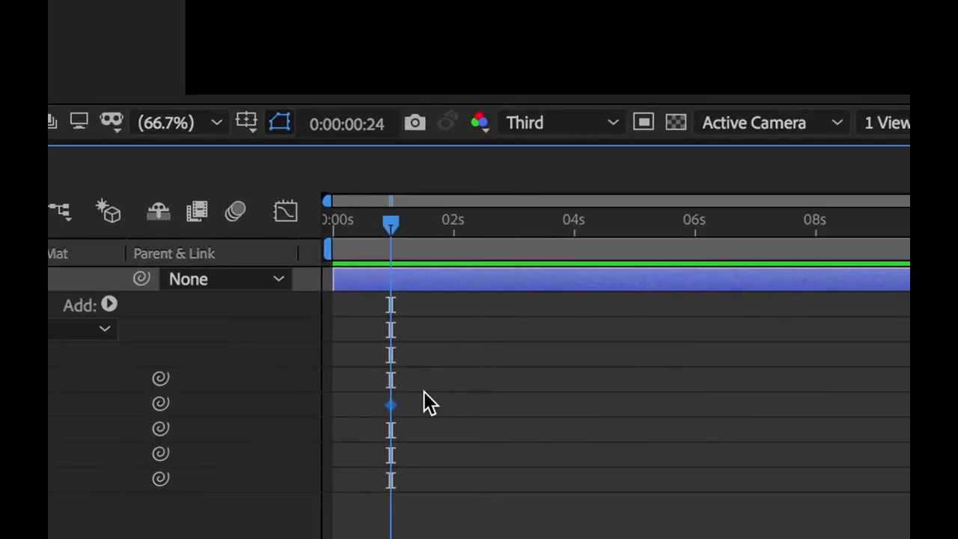
left_click(410, 343)
left_click(428, 221)
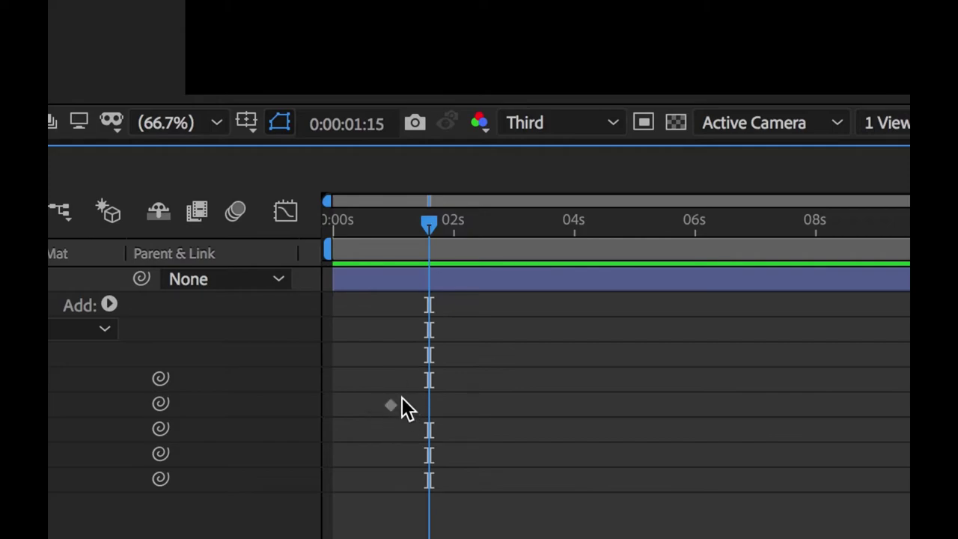
left_click(391, 407)
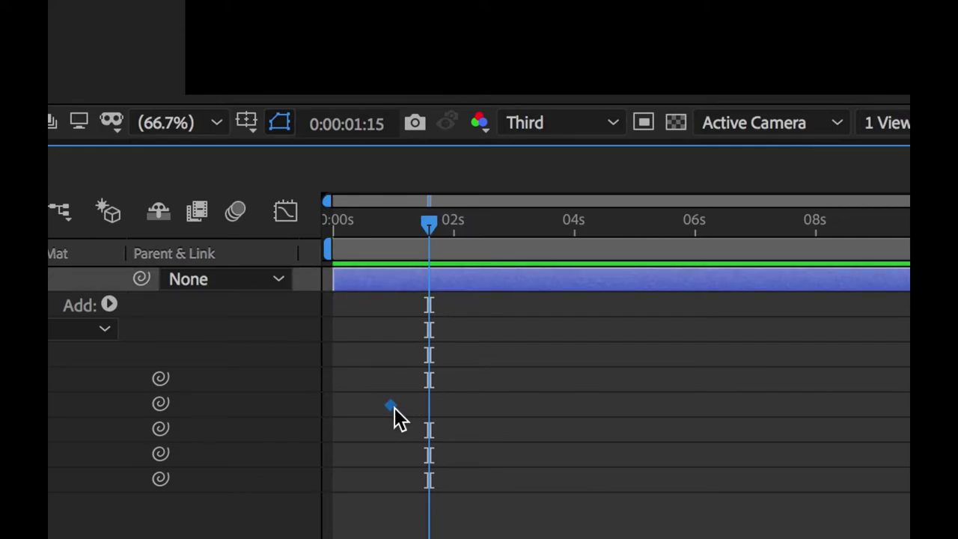
mouse_move(391, 409)
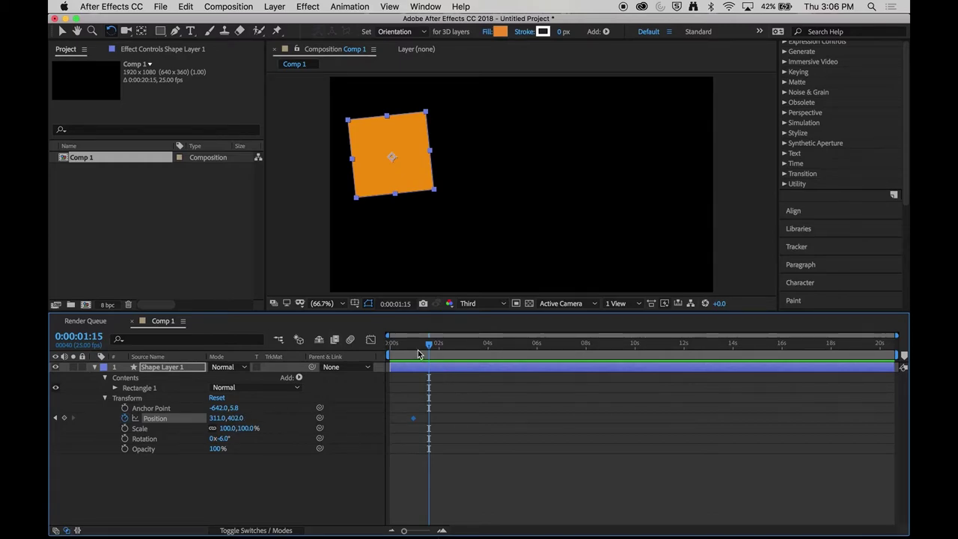
Step: At 0:00:04:01, drag the square to the lower right (1631.0,717.0)
left_click_drag(429, 350, 488, 350)
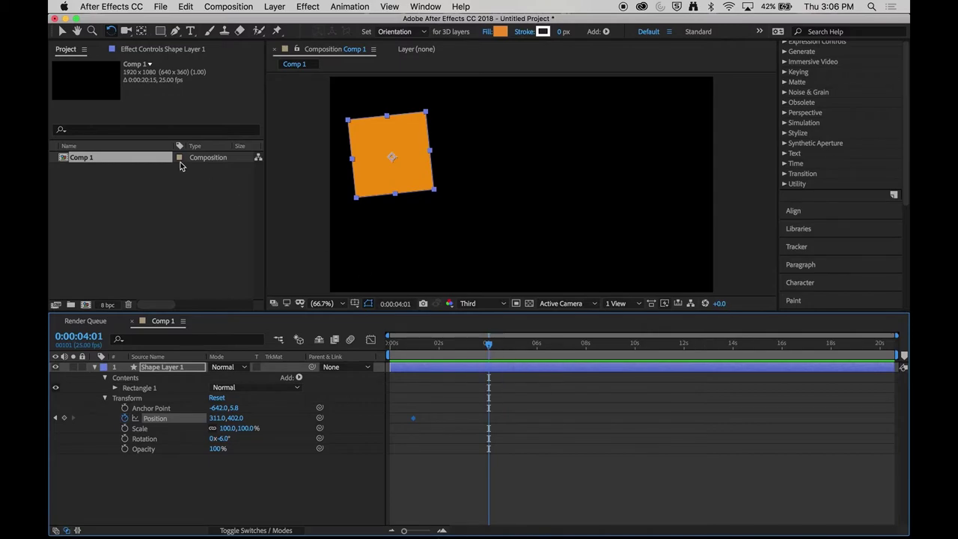
left_click(61, 34)
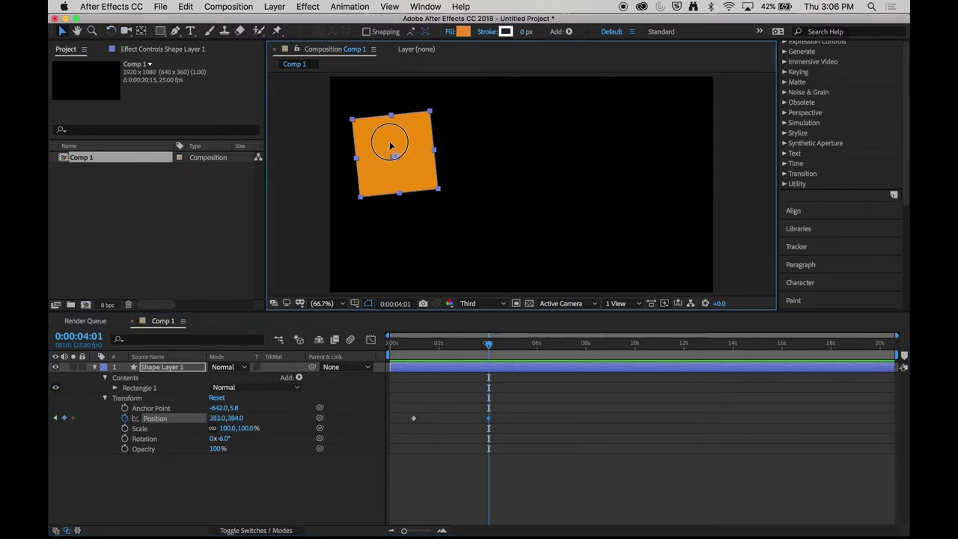
left_click_drag(395, 145, 622, 215)
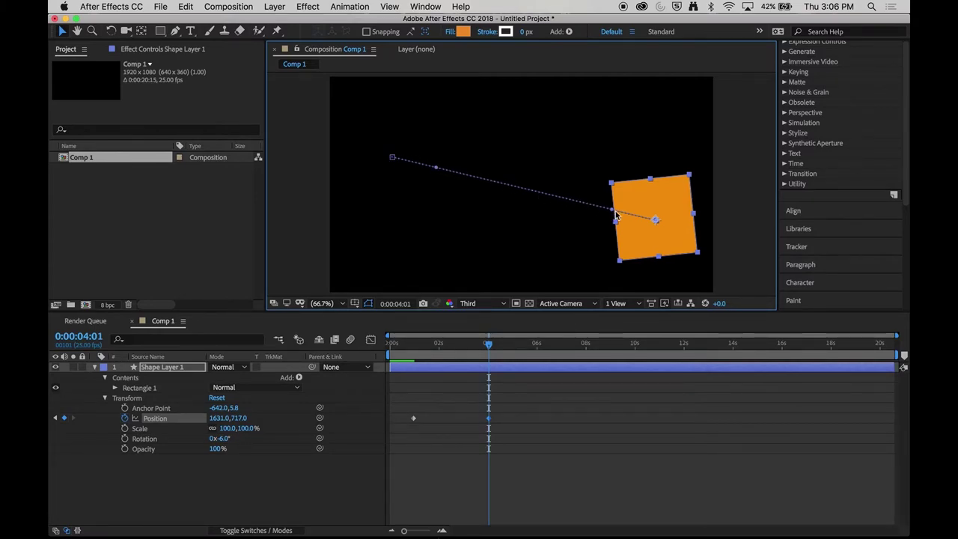
Step: Scrub the timeline to check the square's travel between keyframes
left_click(465, 344)
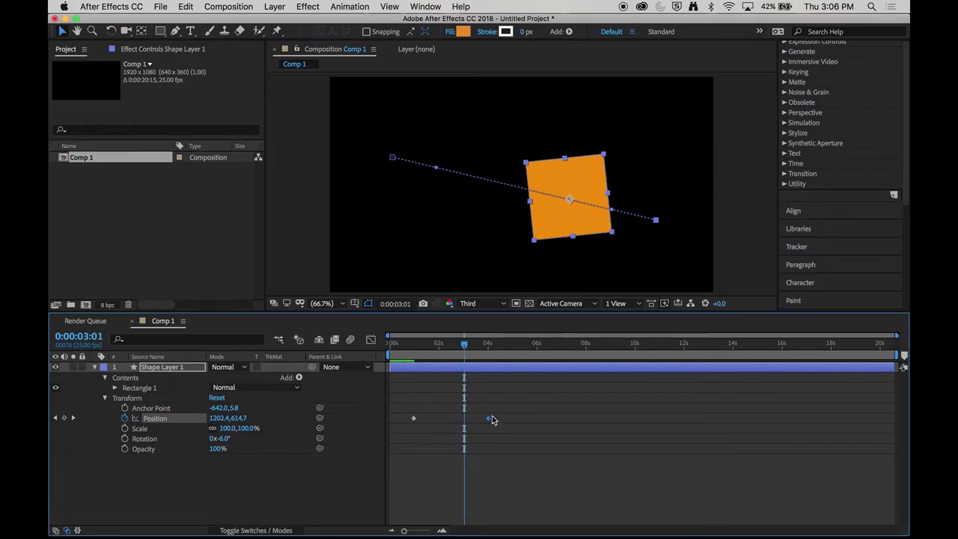
left_click(489, 349)
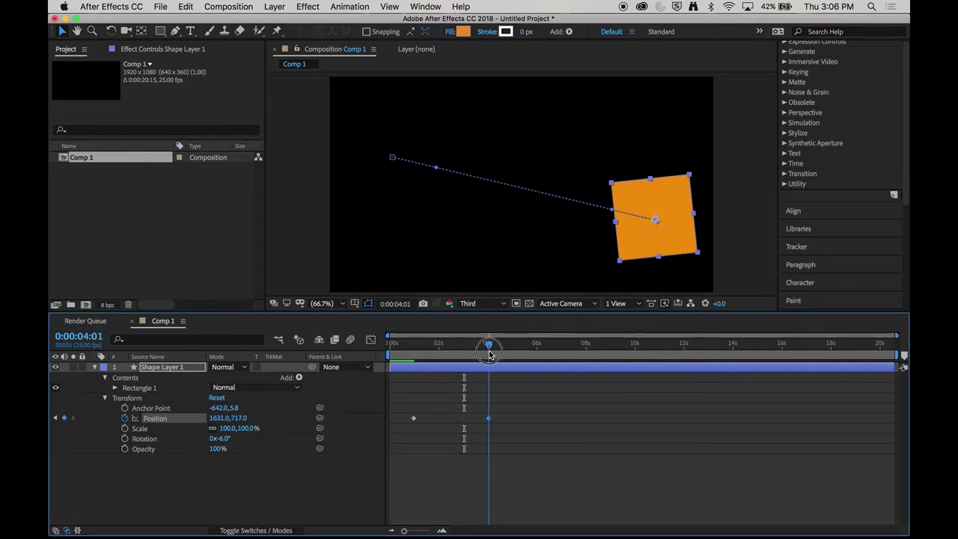
mouse_move(490, 354)
left_mouse_down()
mouse_move(413, 362)
mouse_move(488, 367)
left_mouse_up()
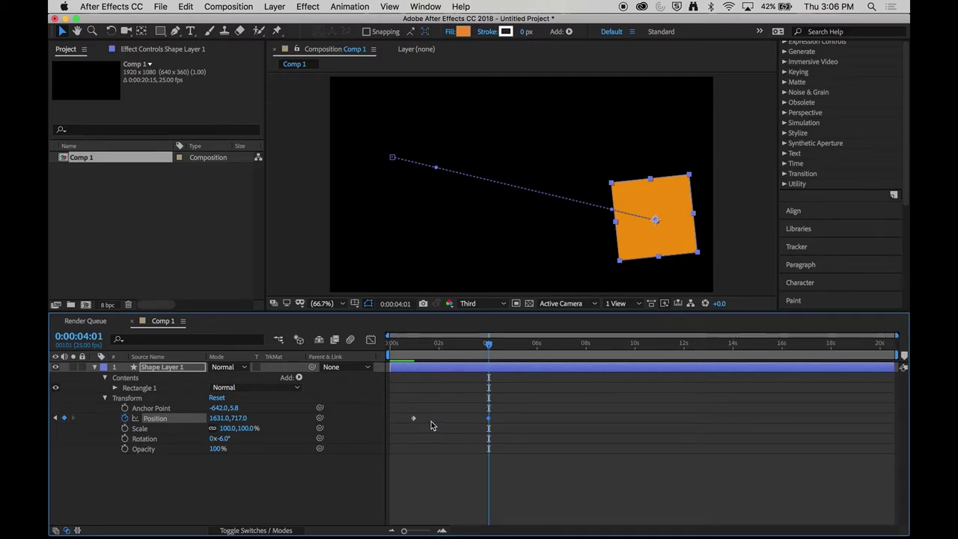
left_click(431, 425)
left_click_drag(482, 349, 401, 353)
key("space")
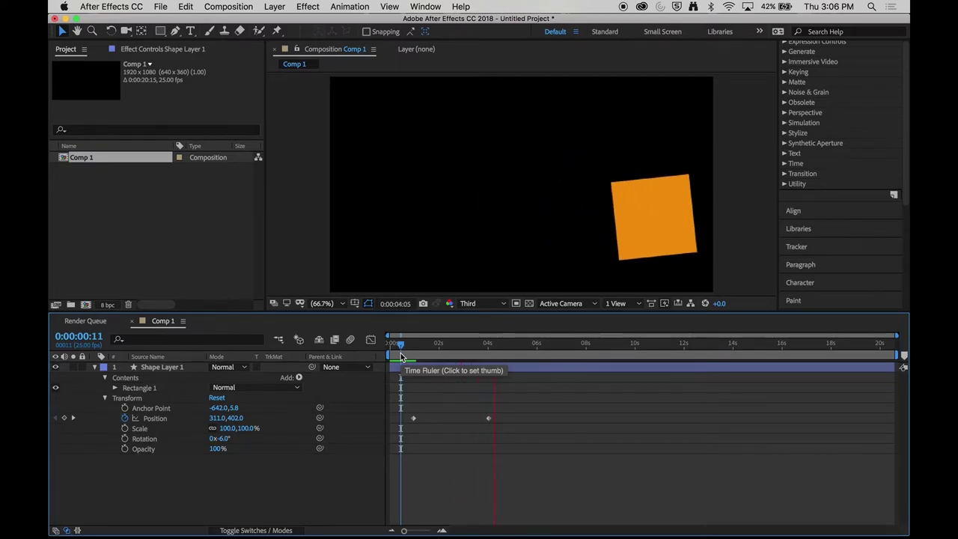
key("space")
left_click(410, 348)
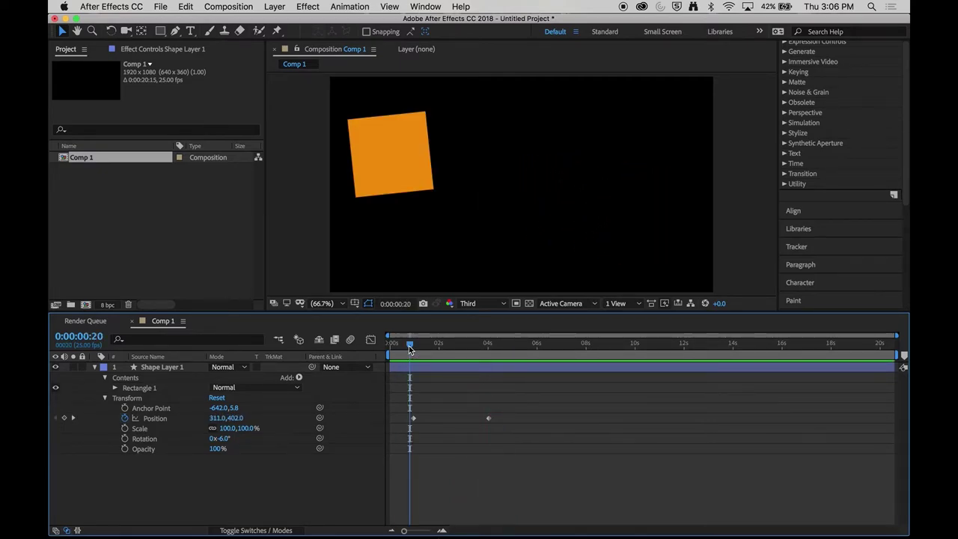
key("space")
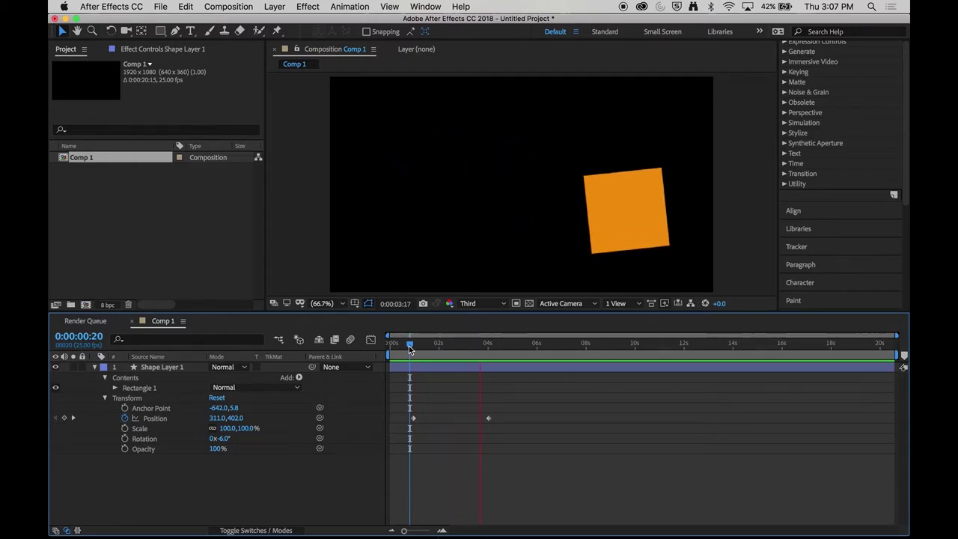
key("space")
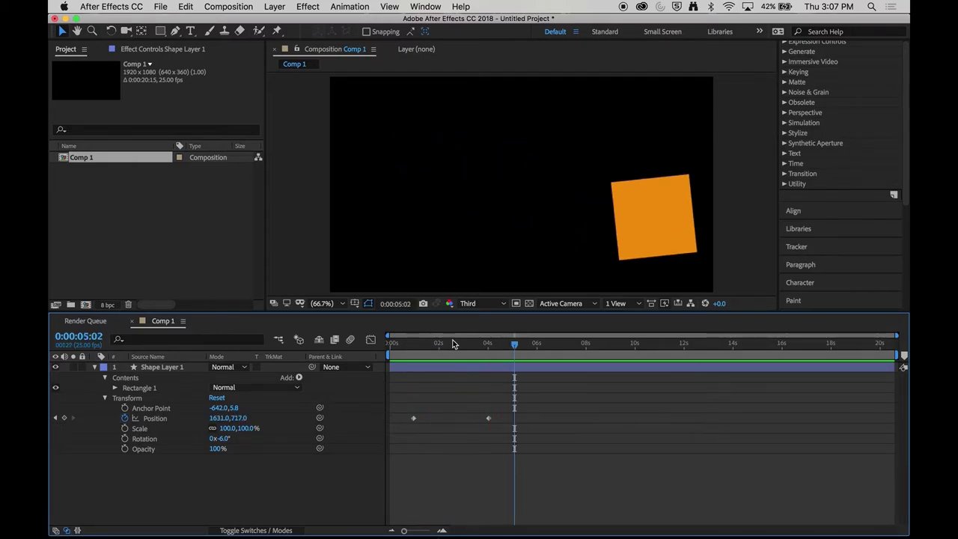
left_click(453, 342)
left_click(527, 224)
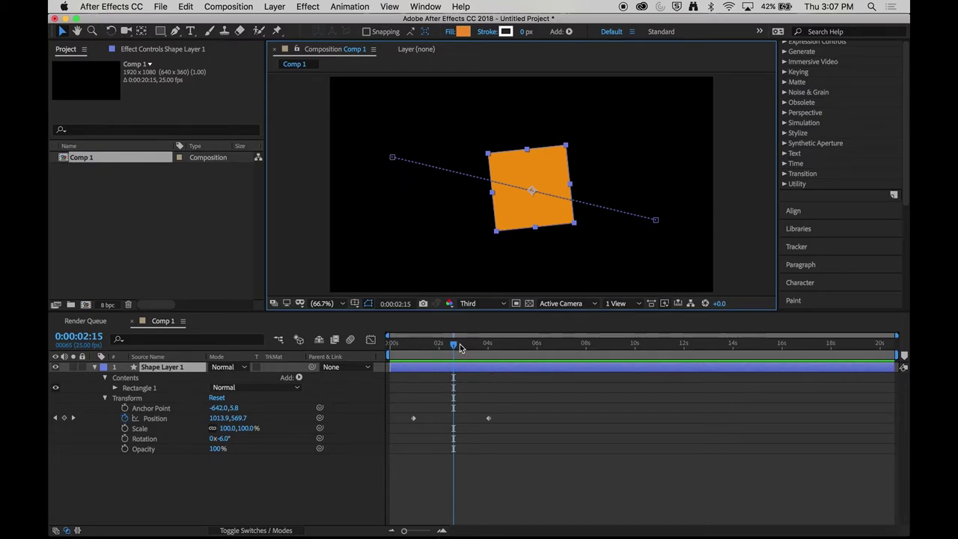
Step: At 2:13, lift the square to 979.6,195.5, adding a middle Position keyframe
mouse_move(454, 346)
left_mouse_down()
mouse_move(436, 346)
mouse_move(453, 349)
left_mouse_up()
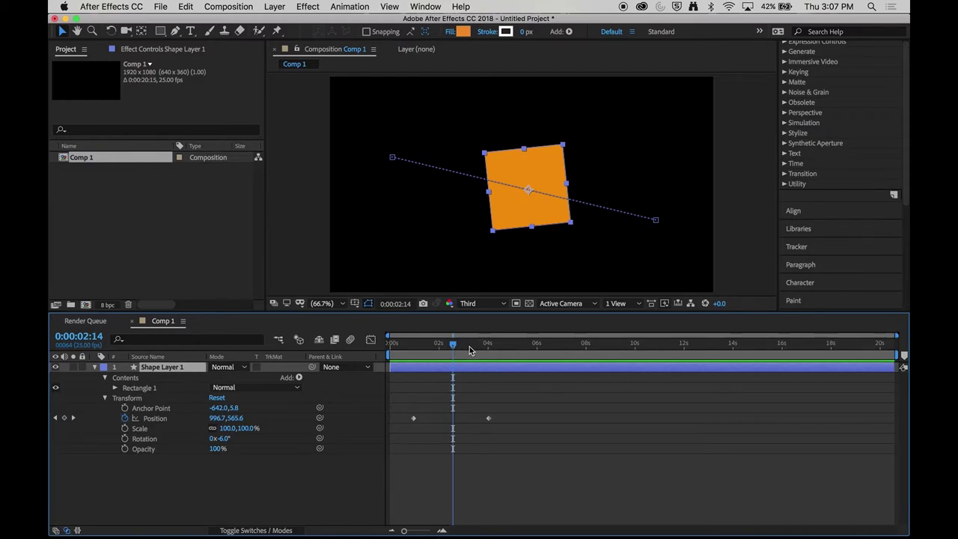
left_click_drag(453, 346, 451, 346)
left_click_drag(512, 216, 512, 142)
Step: Rewind and preview the square's curved motion
left_click_drag(451, 344, 407, 345)
key("space")
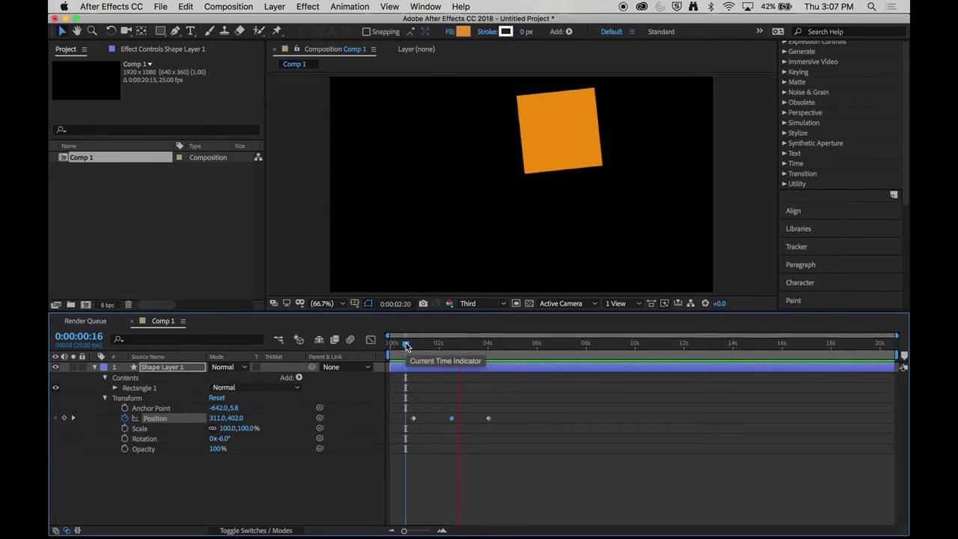
key("space")
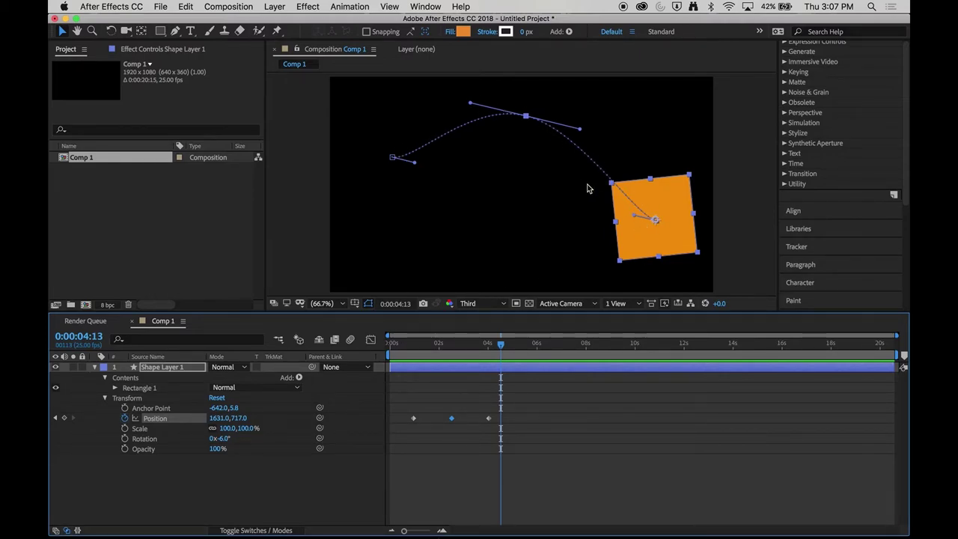
Step: Drag the path vertices and Bezier handles into a rounder arc, then rewind to 0:00
left_click_drag(416, 165, 399, 99)
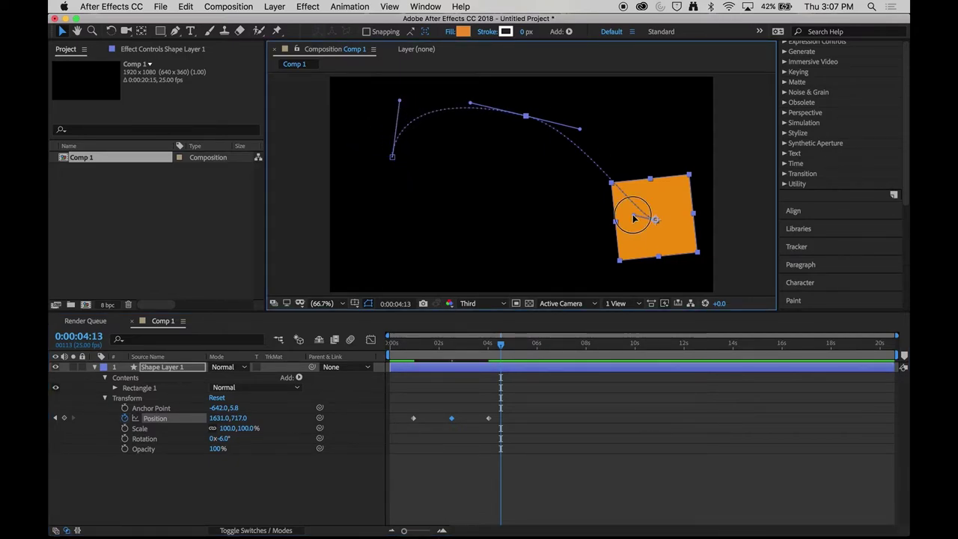
left_click_drag(633, 218, 647, 155)
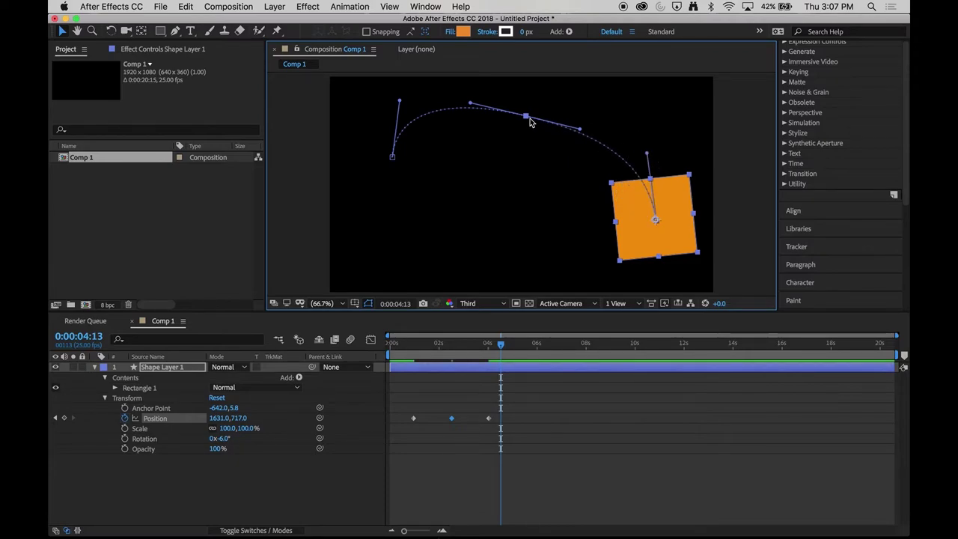
left_click_drag(528, 117, 588, 90)
left_click_drag(528, 86, 518, 86)
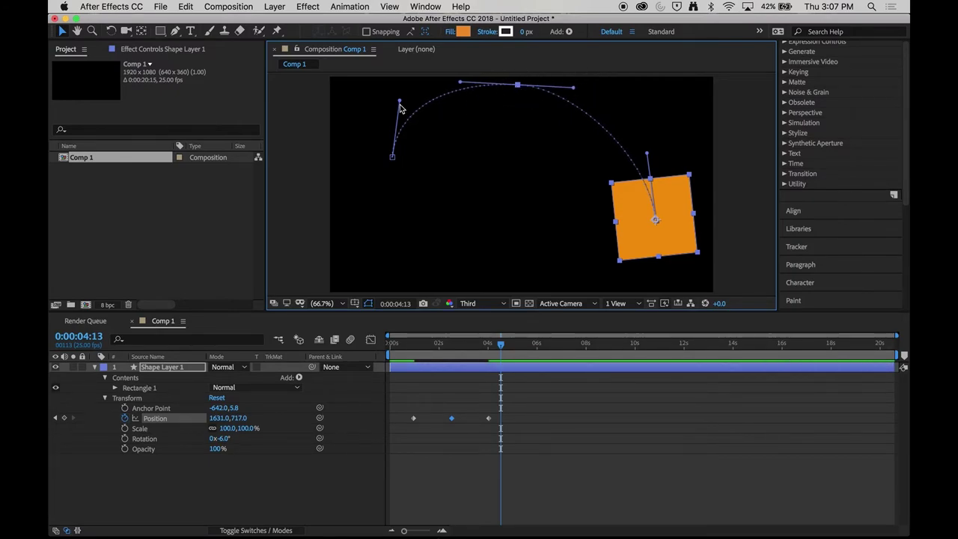
left_click_drag(400, 101, 417, 104)
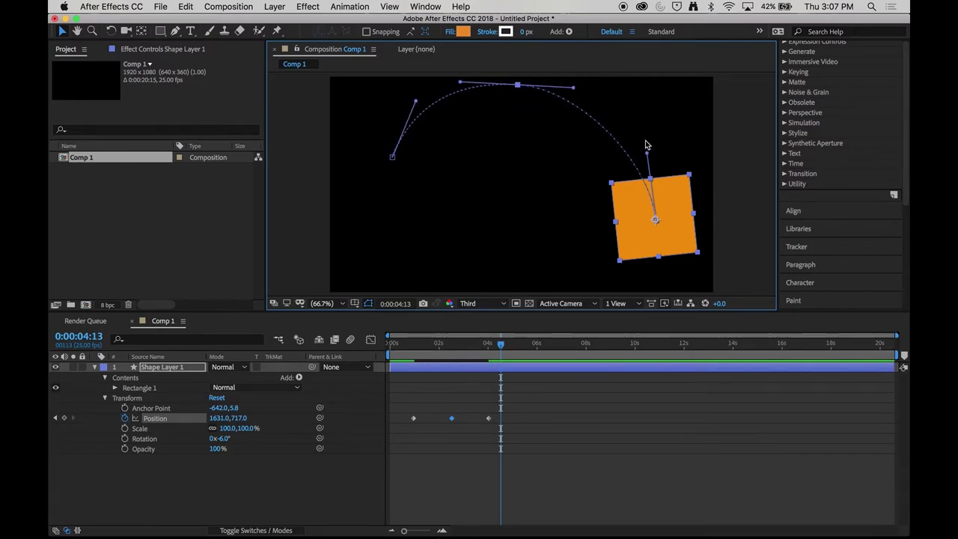
left_click_drag(648, 147, 651, 138)
left_click_drag(575, 88, 574, 84)
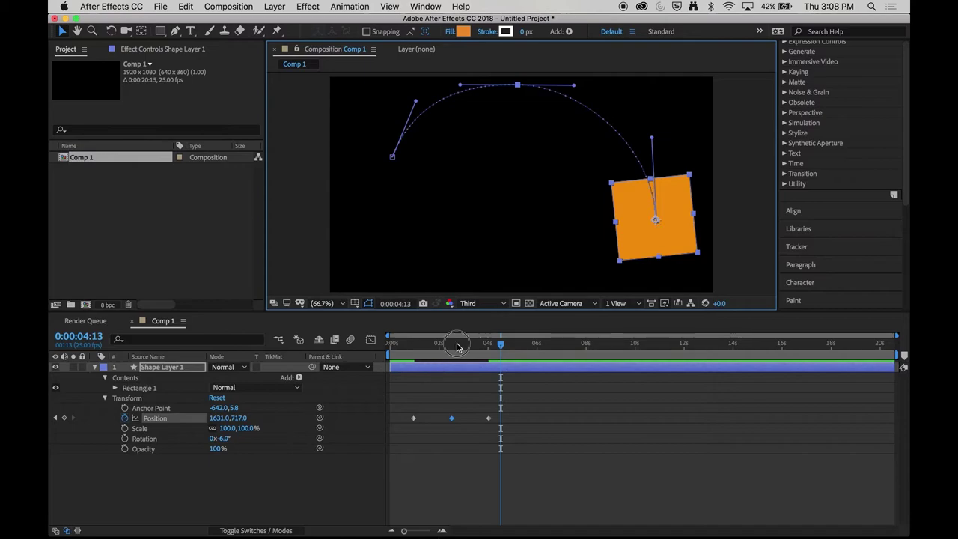
left_click_drag(458, 346, 390, 346)
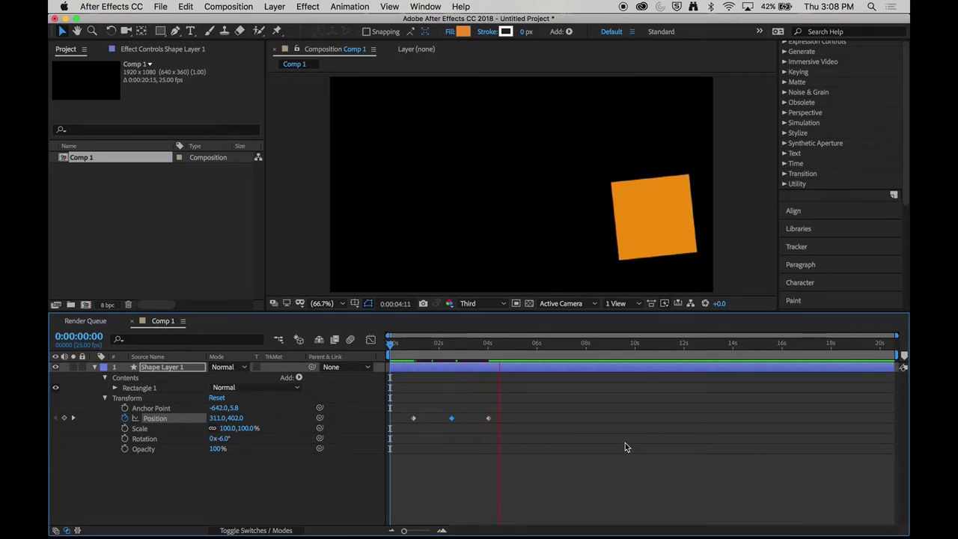
Step: Stretch all Position keyframes so the move ends around 8 seconds, then preview it
key("space")
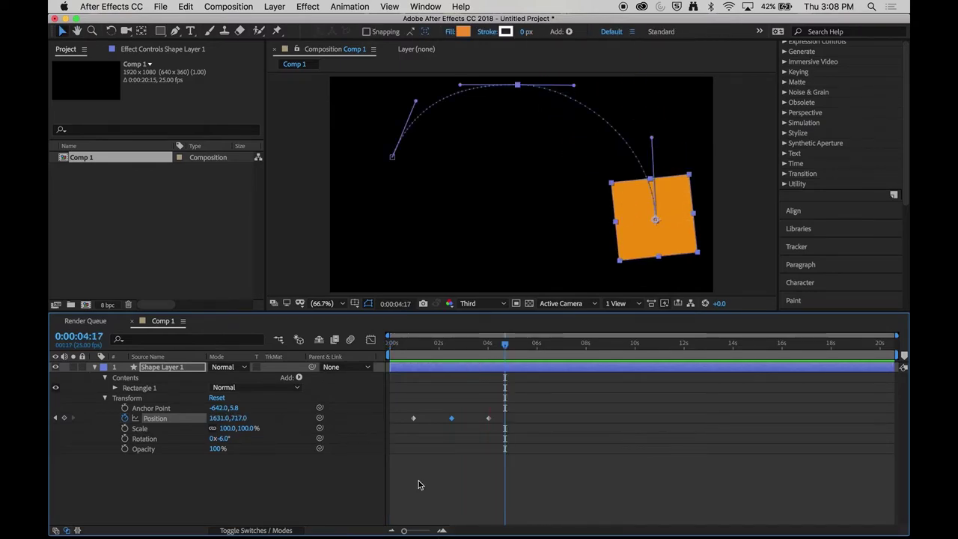
left_click(515, 465)
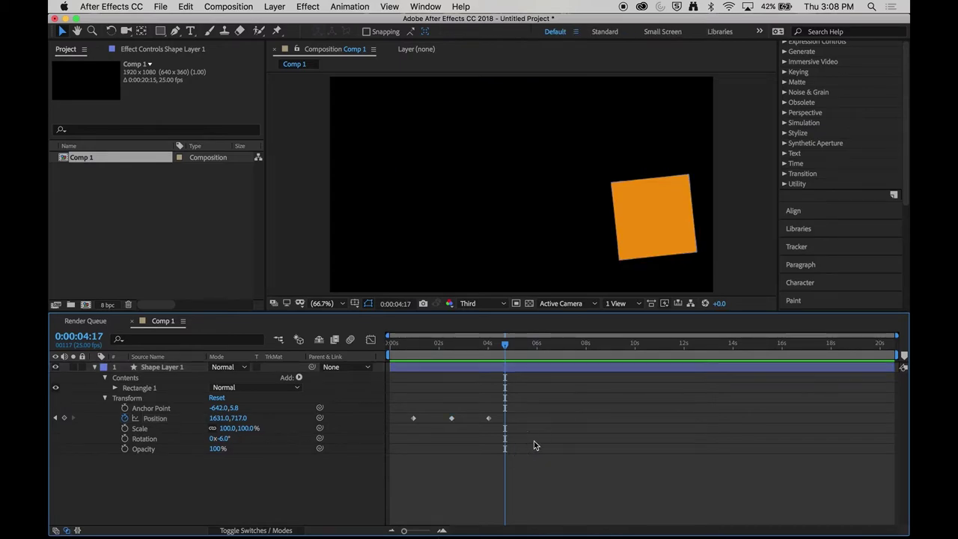
left_click_drag(571, 437, 405, 406)
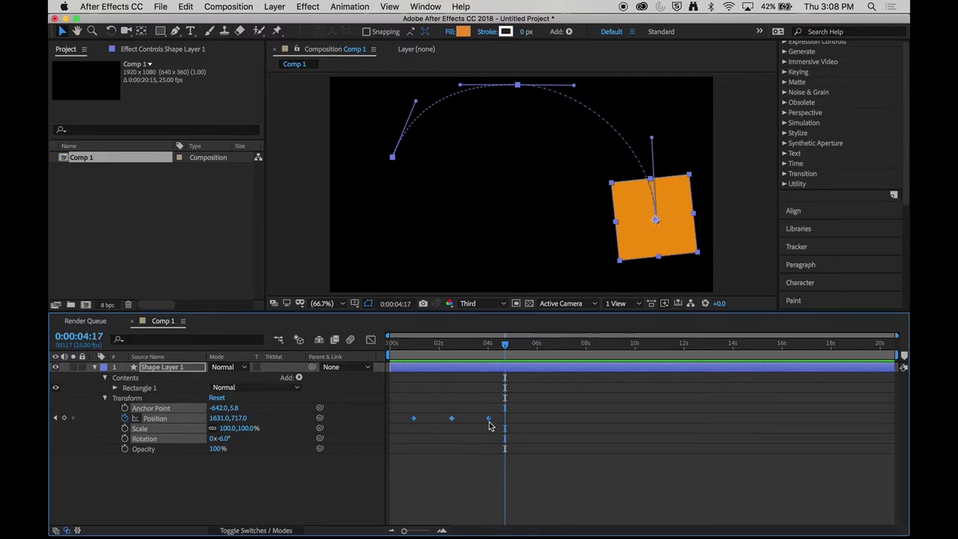
left_click_drag(490, 425, 595, 414)
left_click_drag(479, 350, 398, 355)
key("space")
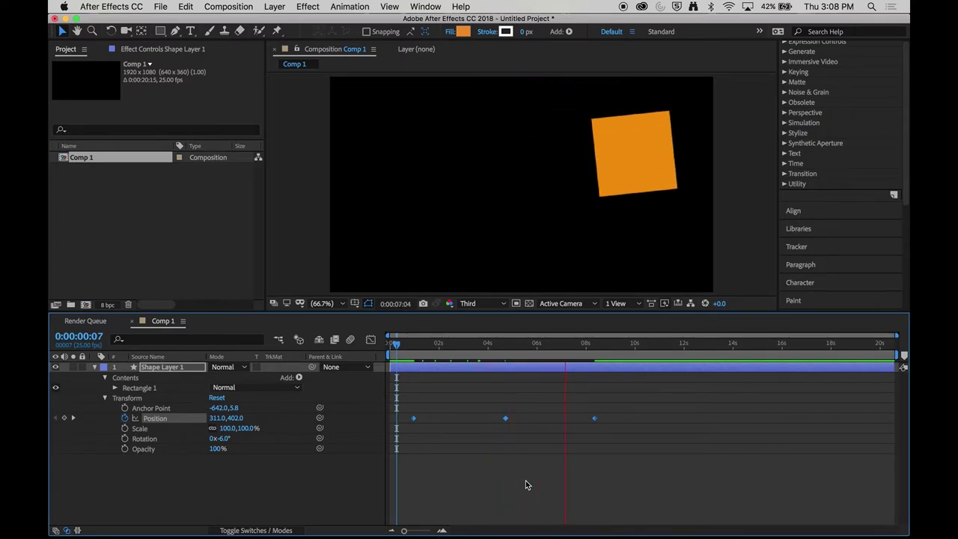
Step: Squeeze the Position keyframes so the move ends near 2 seconds and preview it
key("space")
left_click(400, 344)
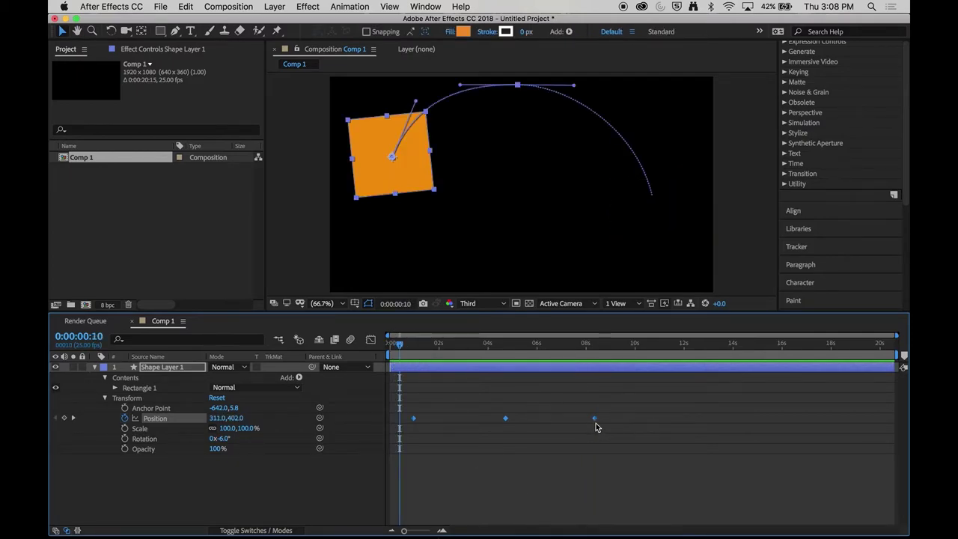
left_click_drag(595, 421, 446, 424)
key("space")
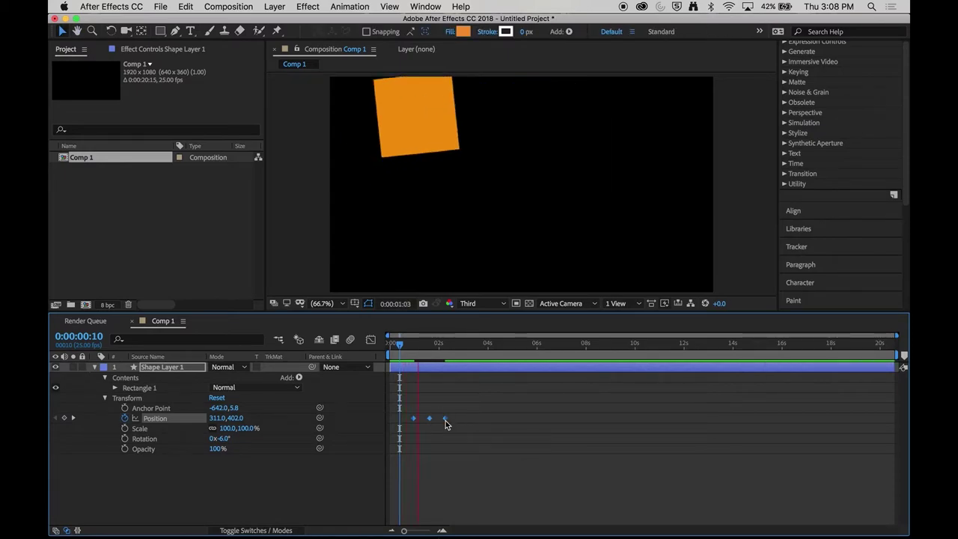
key("space")
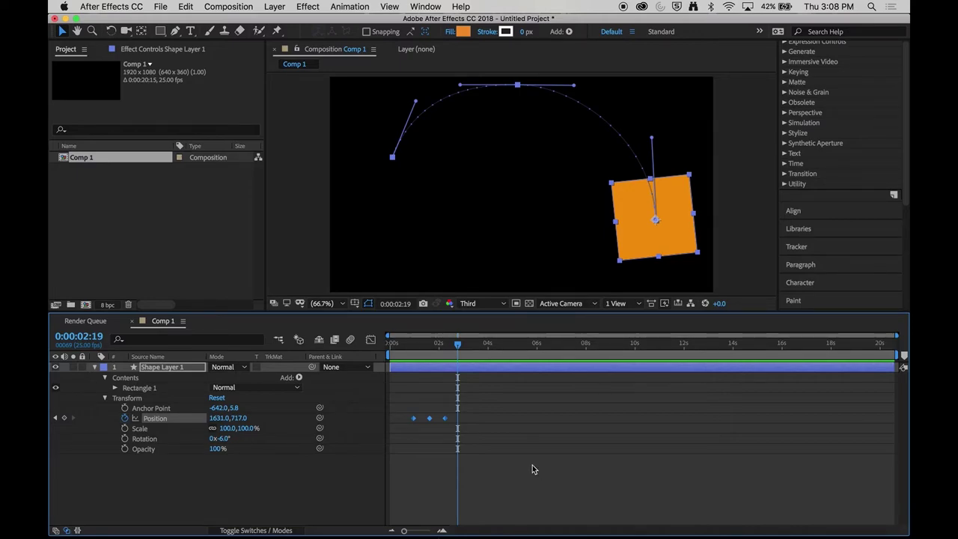
Step: Shift the three Position keyframes later so the move runs from about 7 to 9 seconds
left_click_drag(445, 421, 474, 419)
left_click(401, 352)
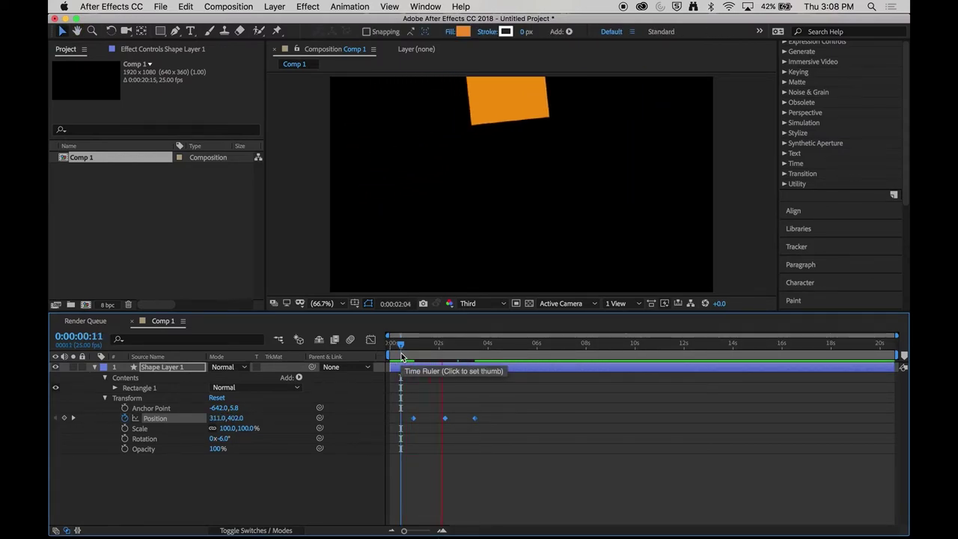
key("space")
left_click(445, 420)
left_click_drag(446, 420, 590, 424)
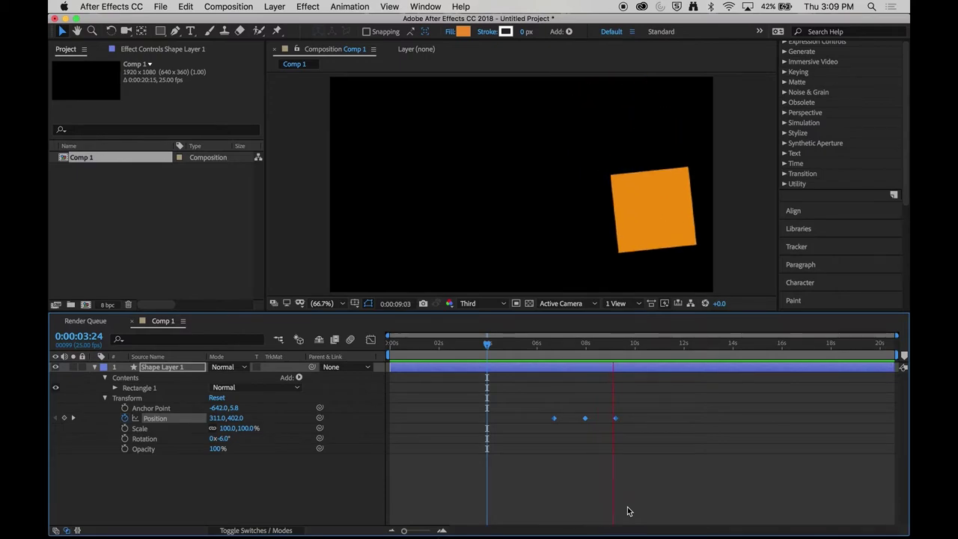
Step: At 8:17, drag the square down-left, which adds an extra Position keyframe
left_click_drag(629, 347, 604, 350)
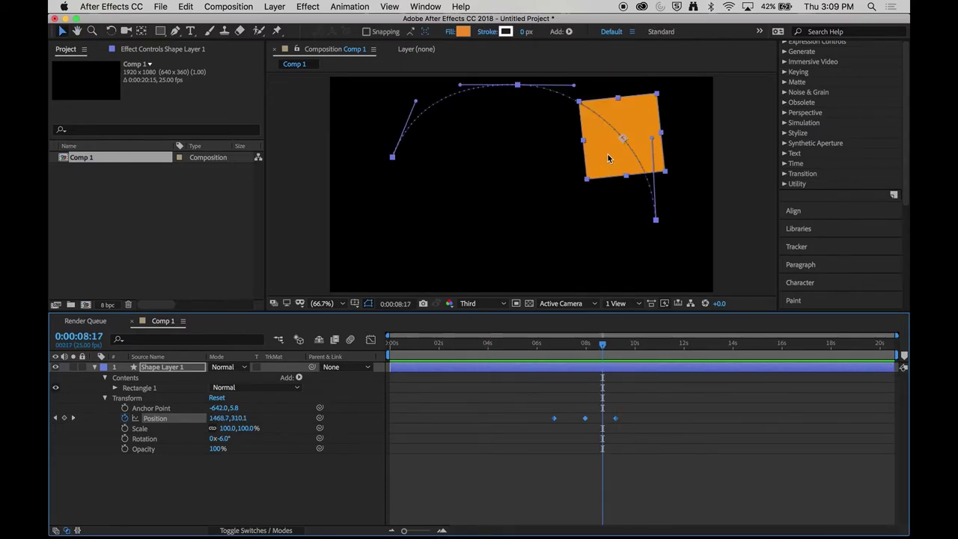
left_click_drag(608, 157, 492, 240)
left_click(693, 400)
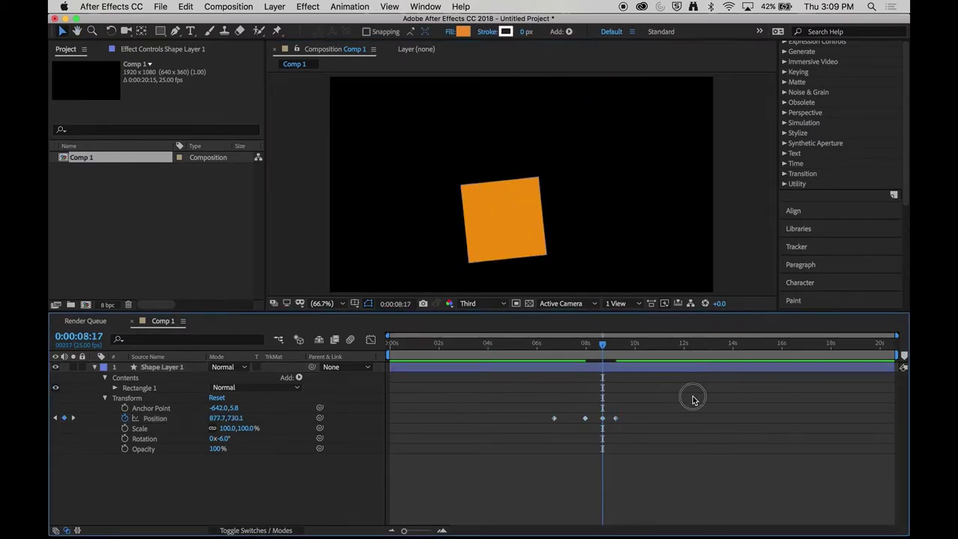
Step: Delete the extra Position keyframe, curve the path vertex with Bezier handles, and shift the middle keyframe later
left_click(565, 346)
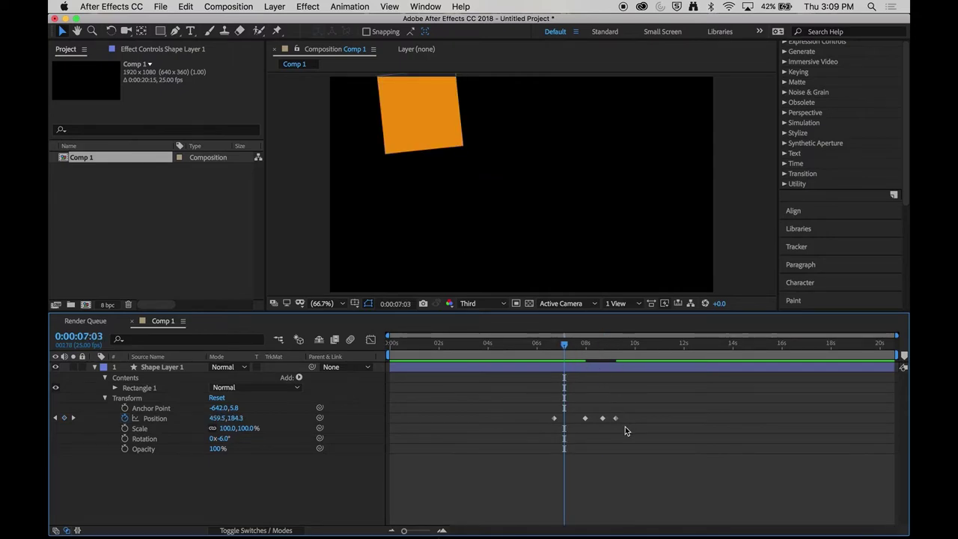
left_click(603, 417)
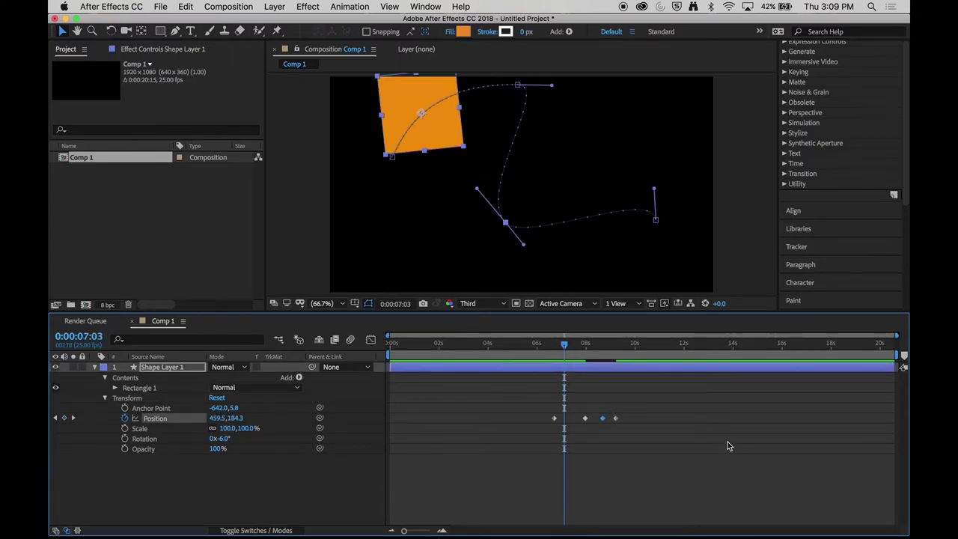
key("Delete")
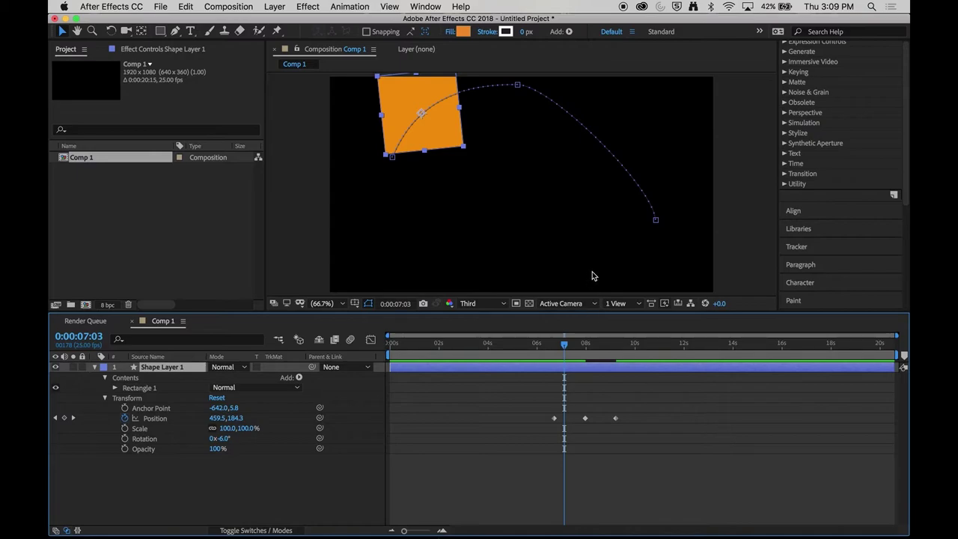
left_click_drag(517, 85, 619, 88)
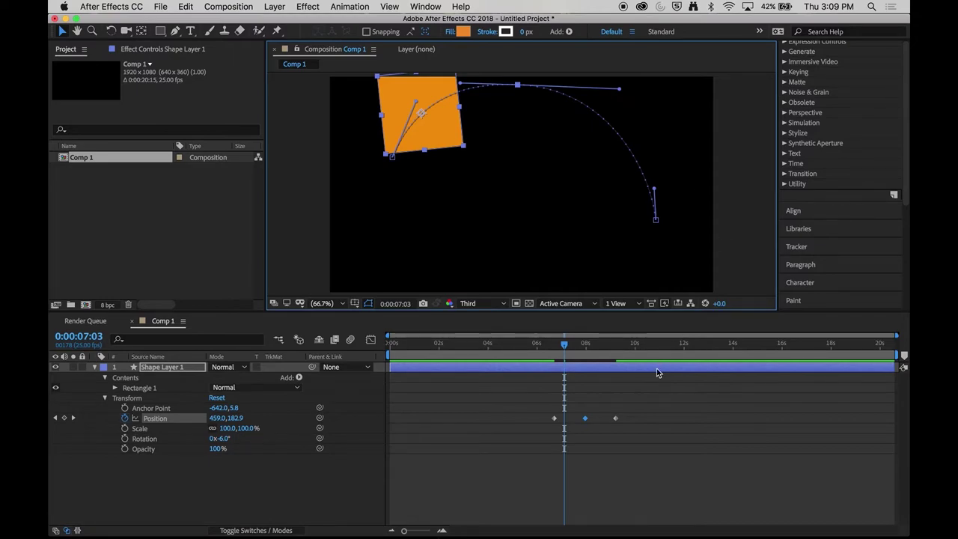
left_click_drag(586, 417, 604, 418)
Step: Slide the middle Position keyframe earlier to about 8 seconds and select it
left_click_drag(596, 361, 532, 348)
left_click(704, 401)
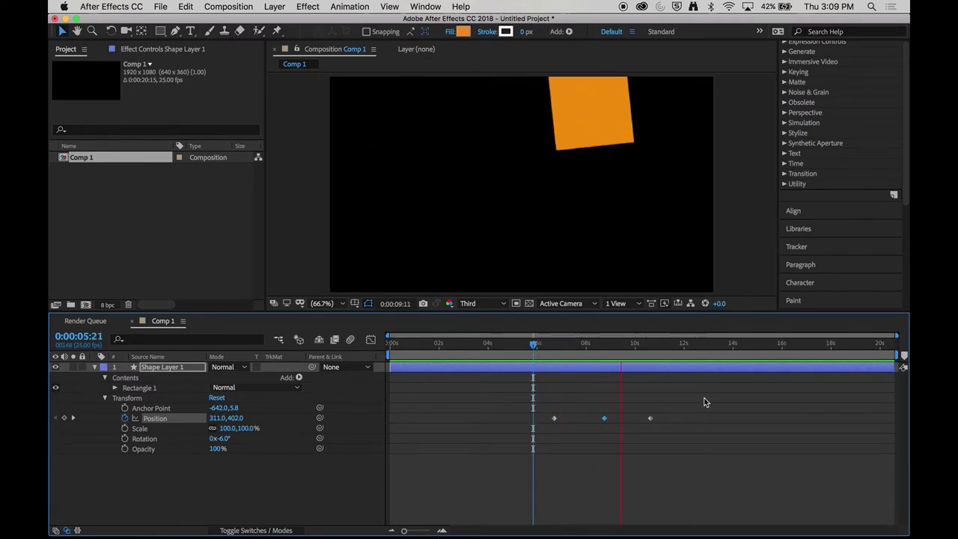
key("space")
left_click_drag(659, 358, 619, 360)
left_click_drag(606, 420, 590, 420)
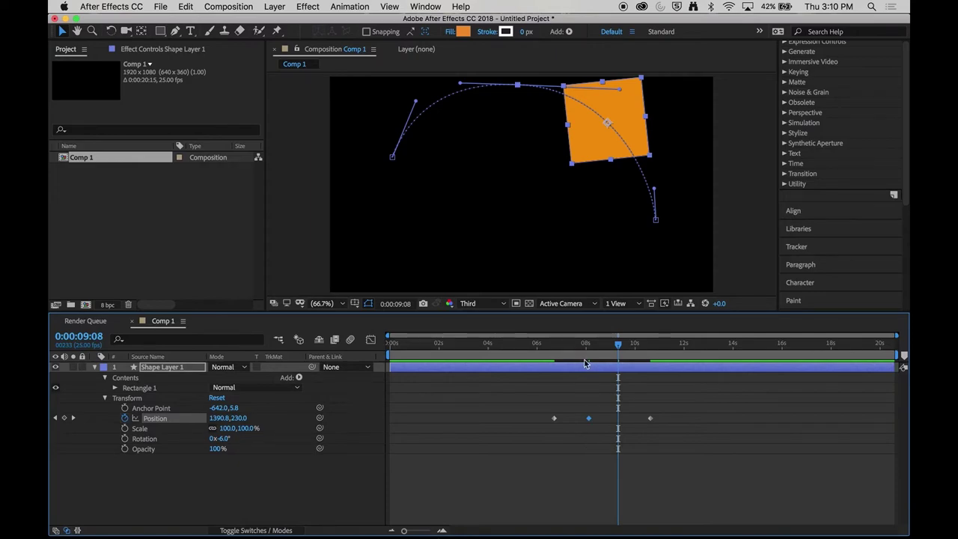
left_click_drag(569, 343, 561, 343)
left_click(684, 396)
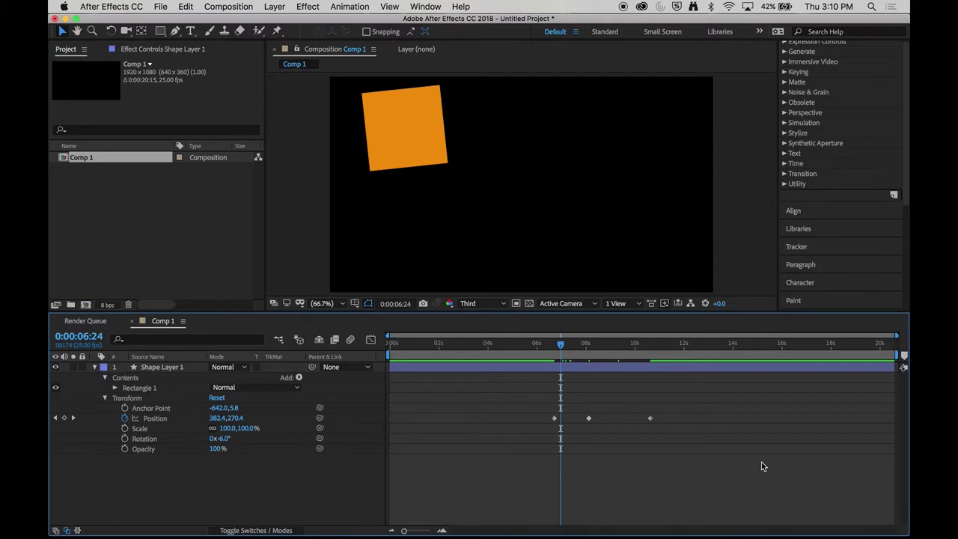
left_click(589, 419)
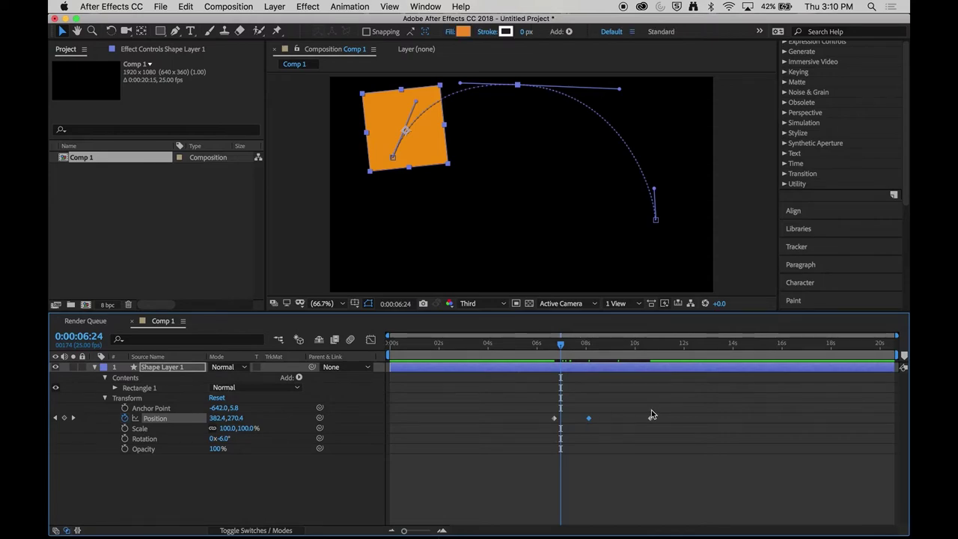
Step: Apply Keyframe Assistant > Easy Ease to the middle Position keyframe
right_click(589, 418)
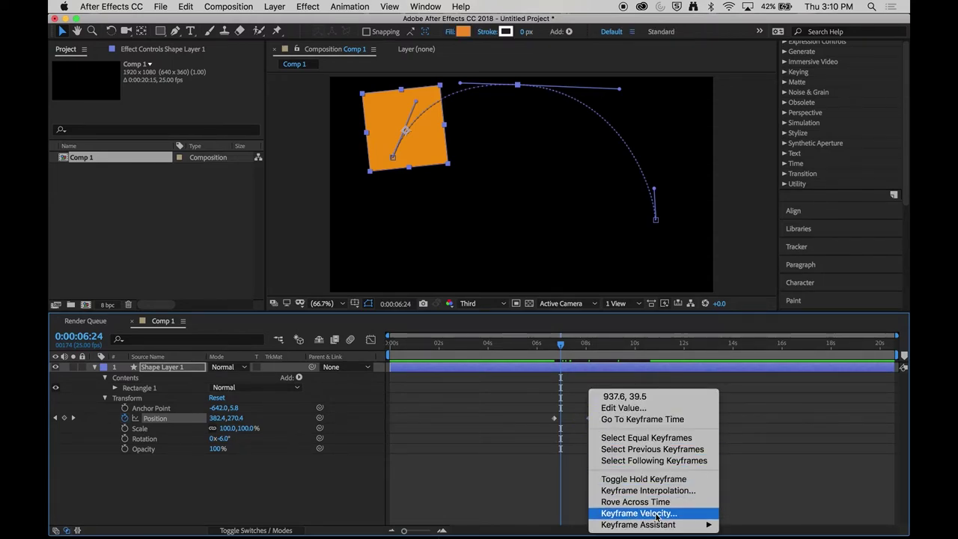
mouse_move(680, 526)
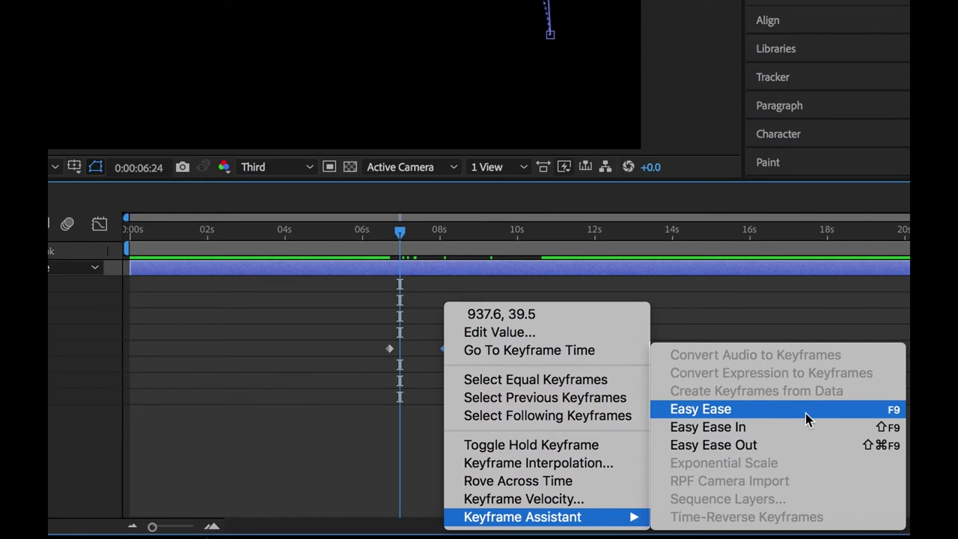
left_click(805, 413)
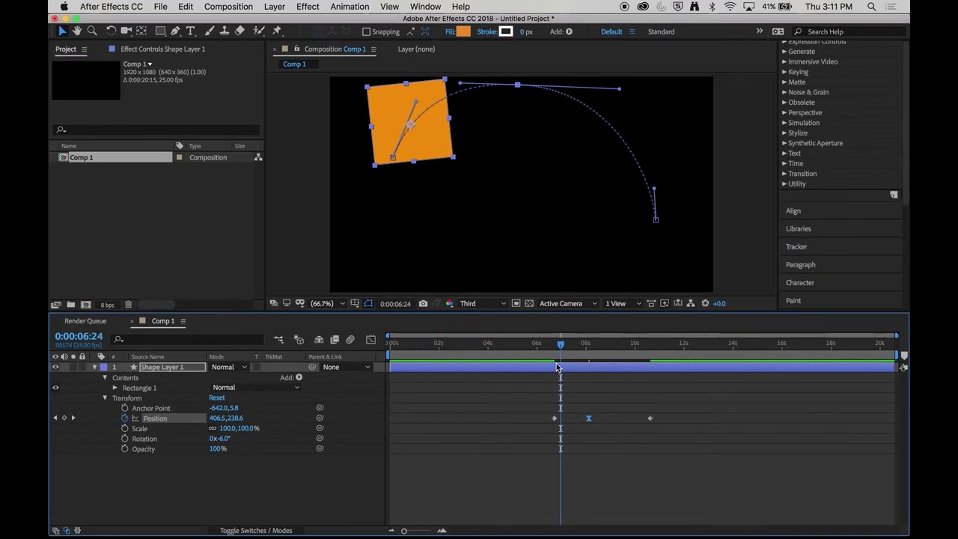
left_click(550, 345)
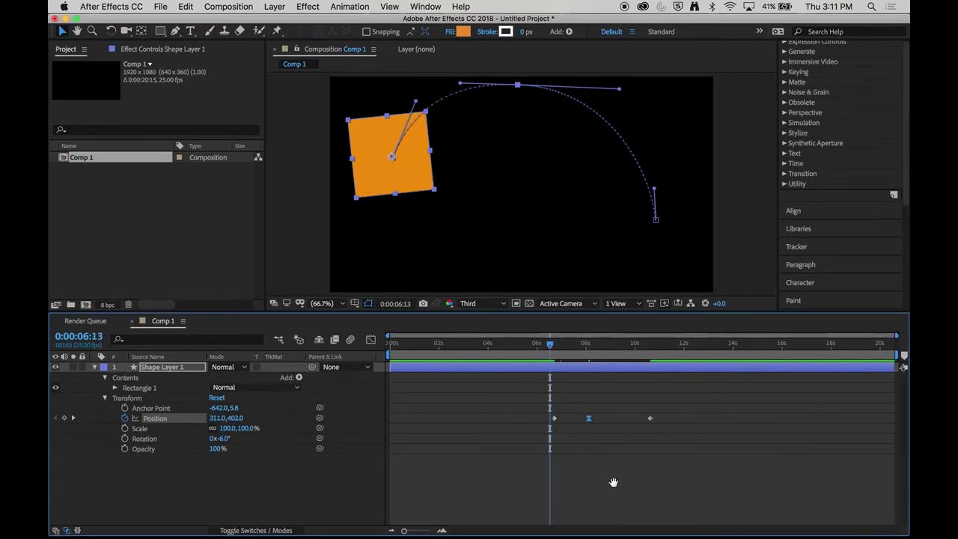
key("space")
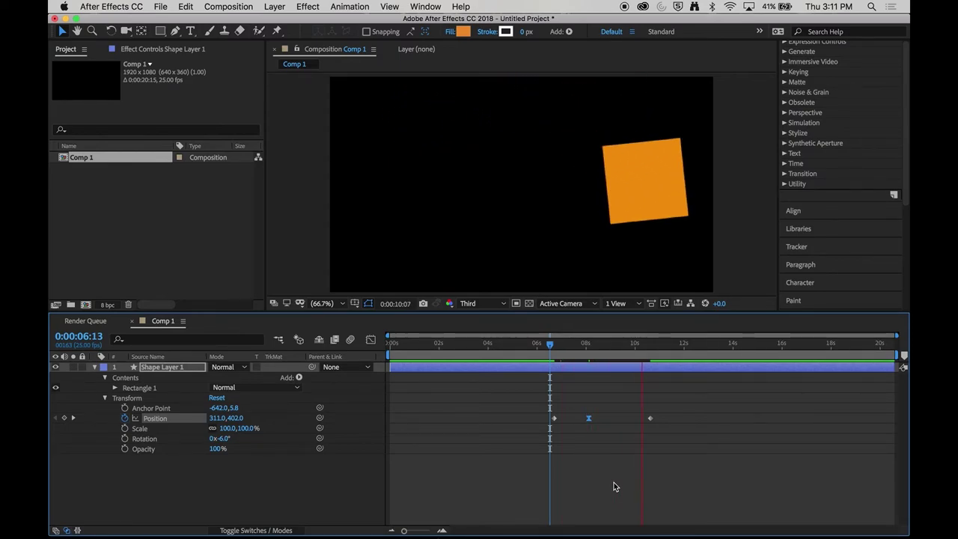
key("space")
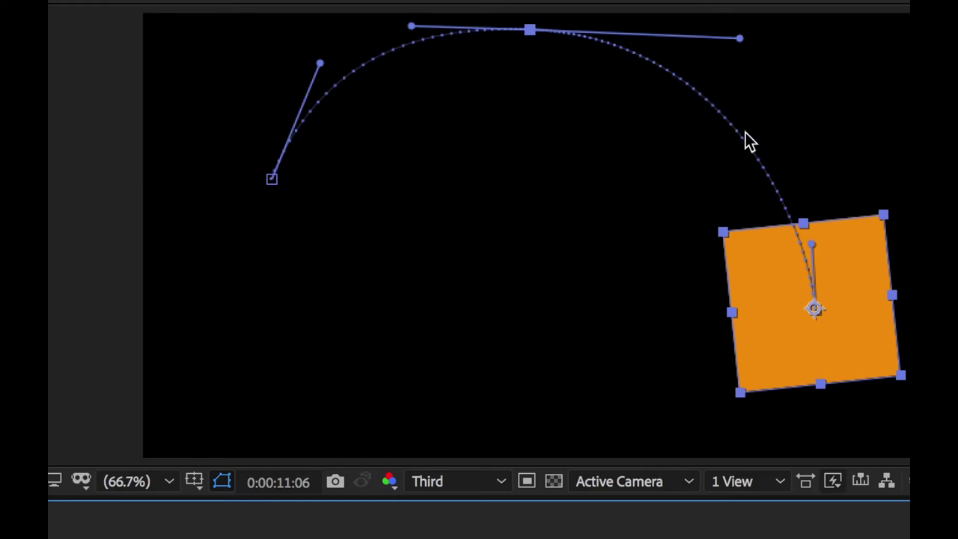
Step: Apply Easy Ease Out to the first Position keyframe
left_click(554, 417)
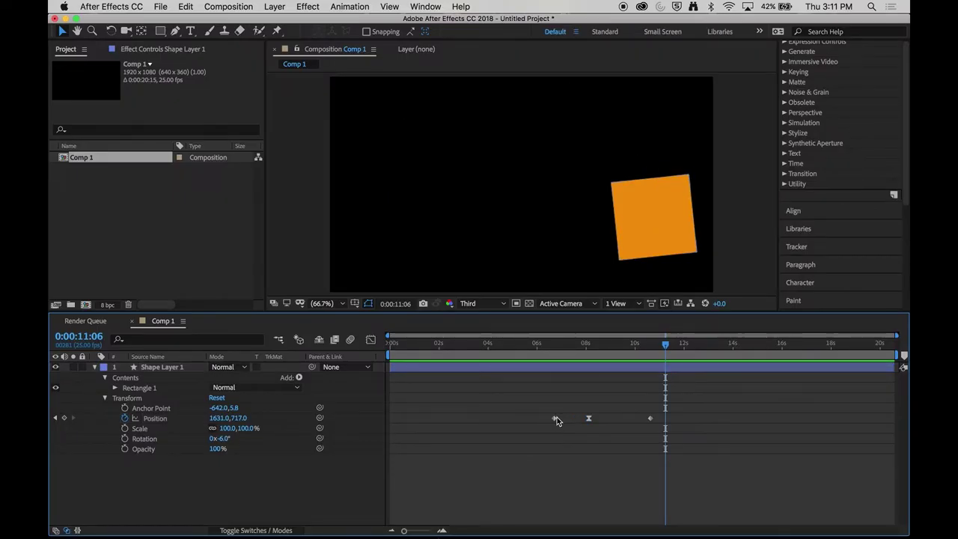
left_click(555, 417)
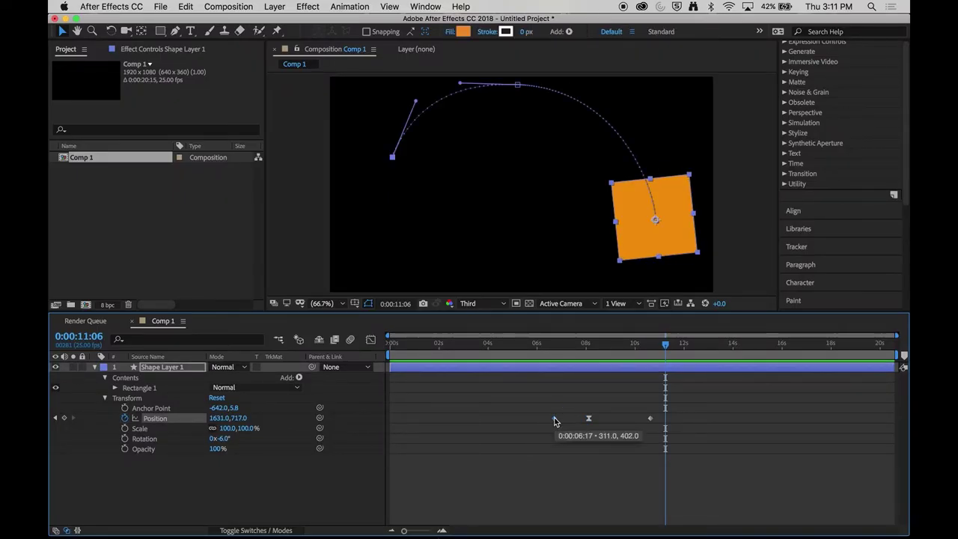
right_click(554, 419)
mouse_move(634, 526)
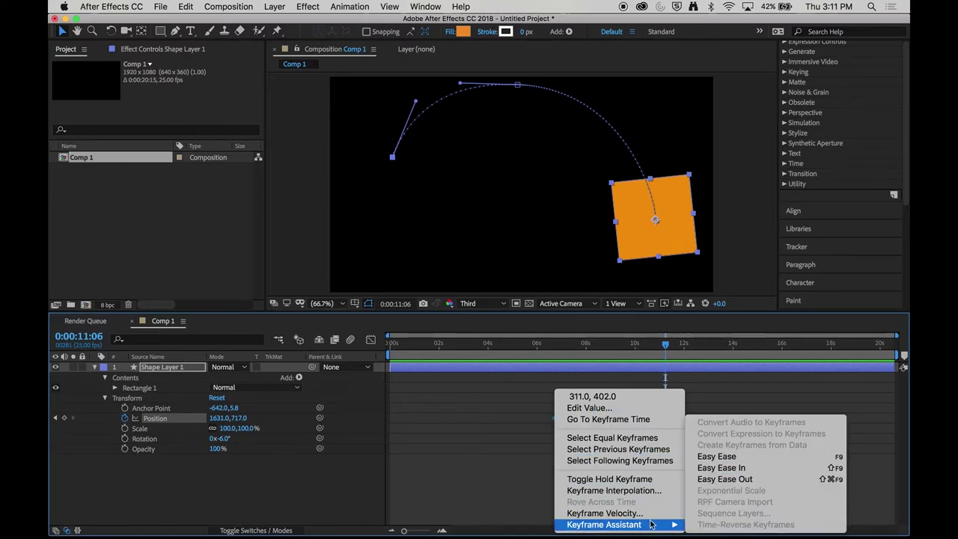
left_click(724, 480)
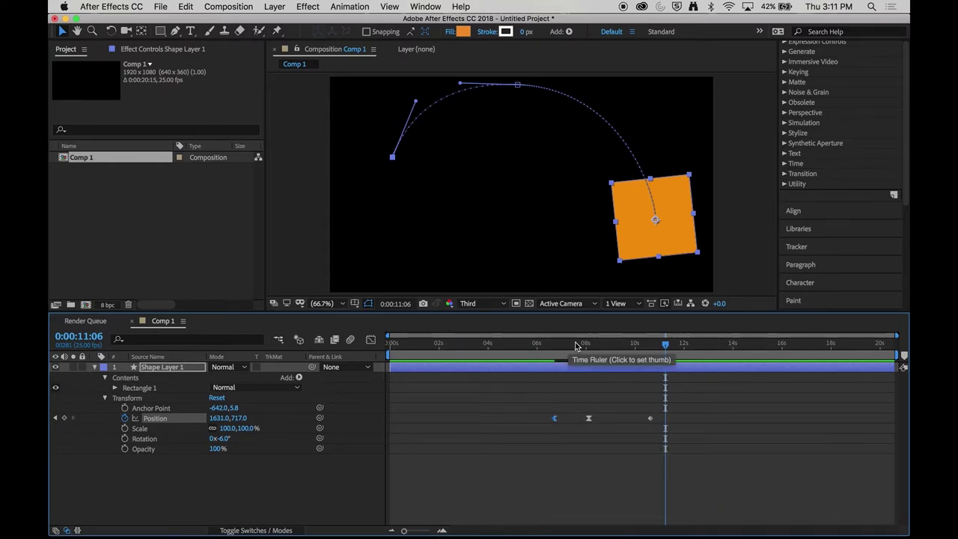
Step: Preview from 6:05, then ease the motion into the last Position keyframe
left_click_drag(571, 344, 542, 348)
key("space")
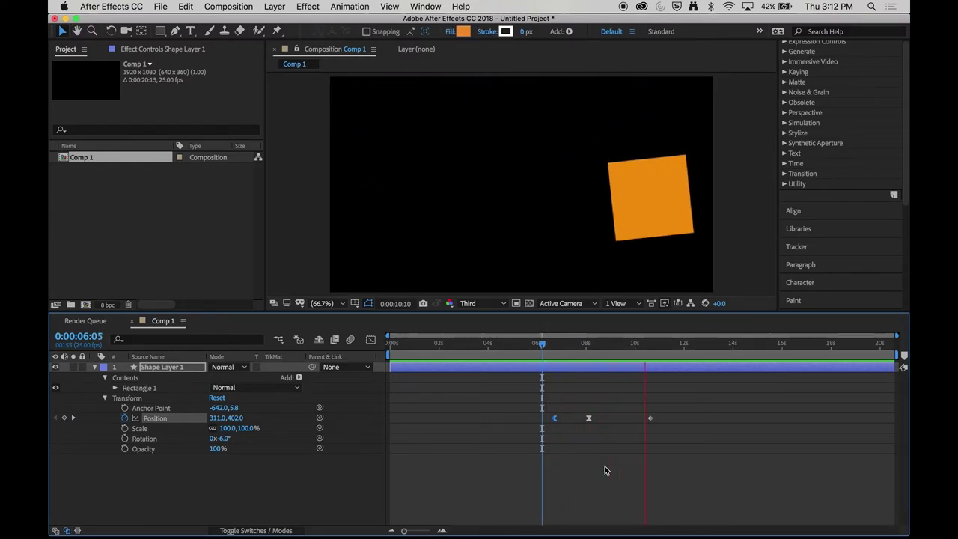
key("space")
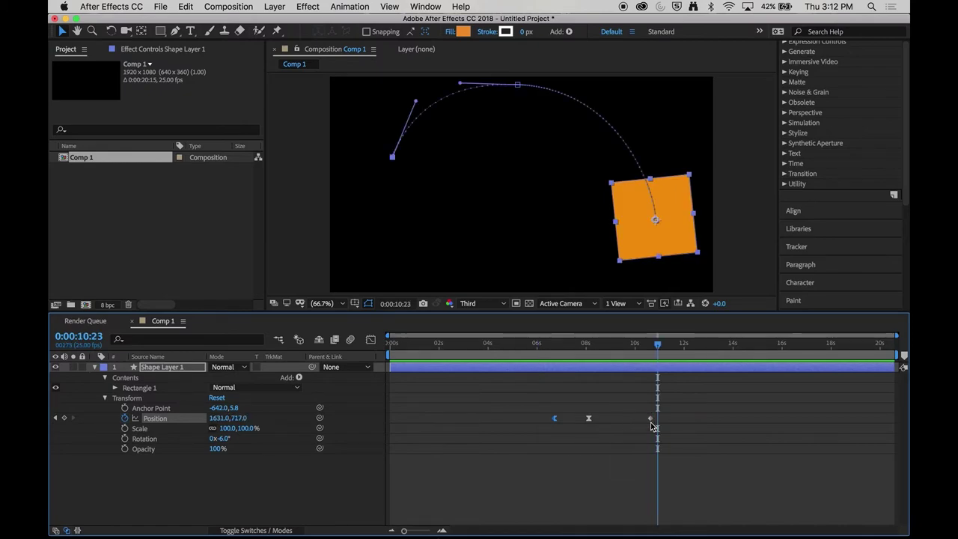
right_click(650, 417)
mouse_move(696, 524)
left_click(520, 456)
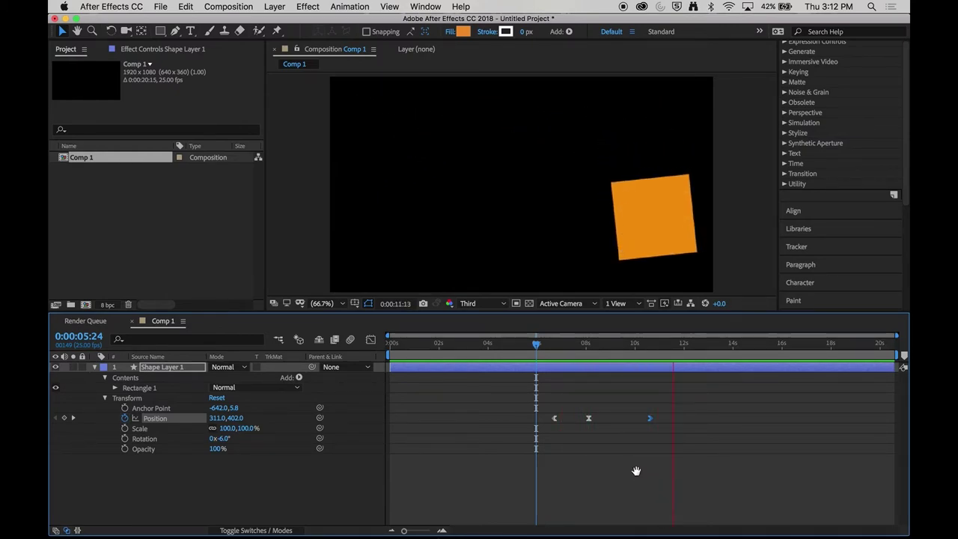
key("space")
left_click_drag(600, 348, 554, 347)
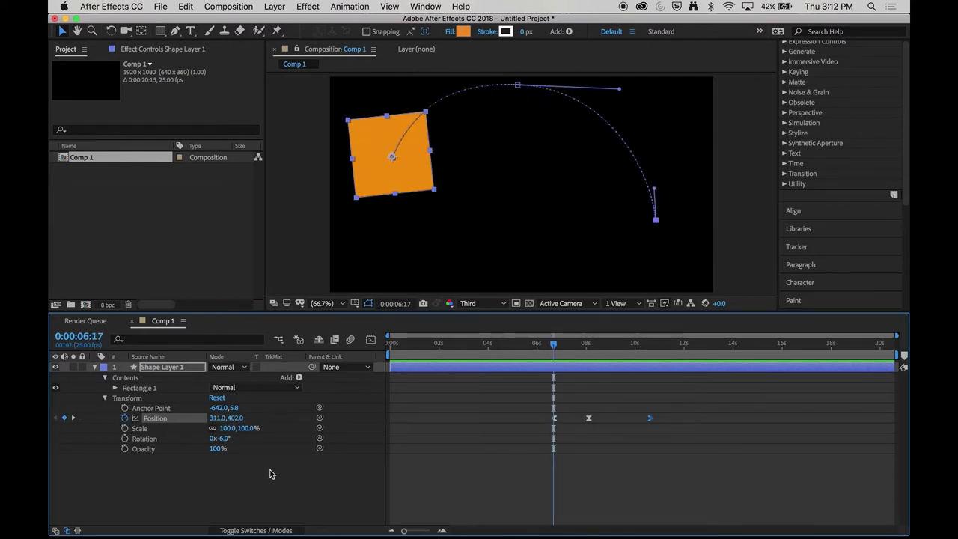
left_click(528, 469)
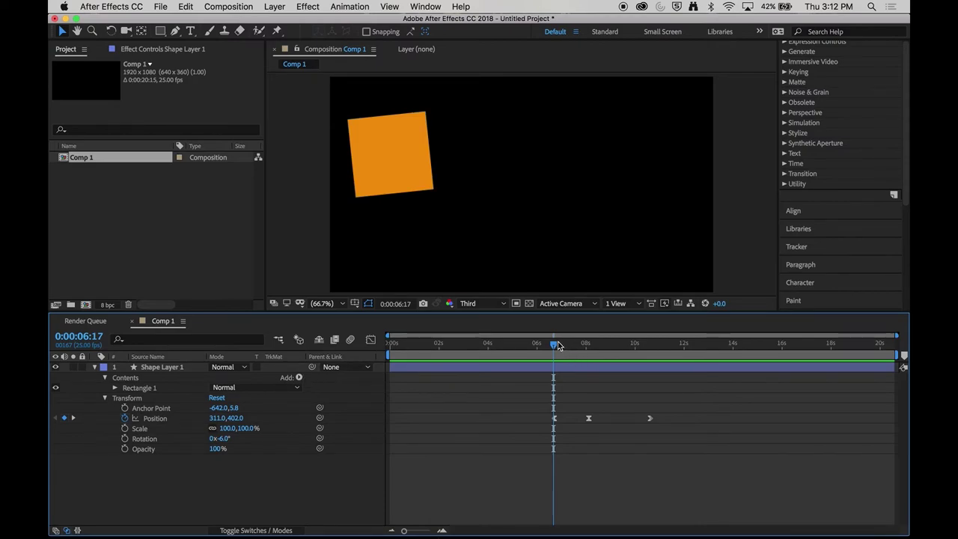
left_click_drag(557, 343, 545, 342)
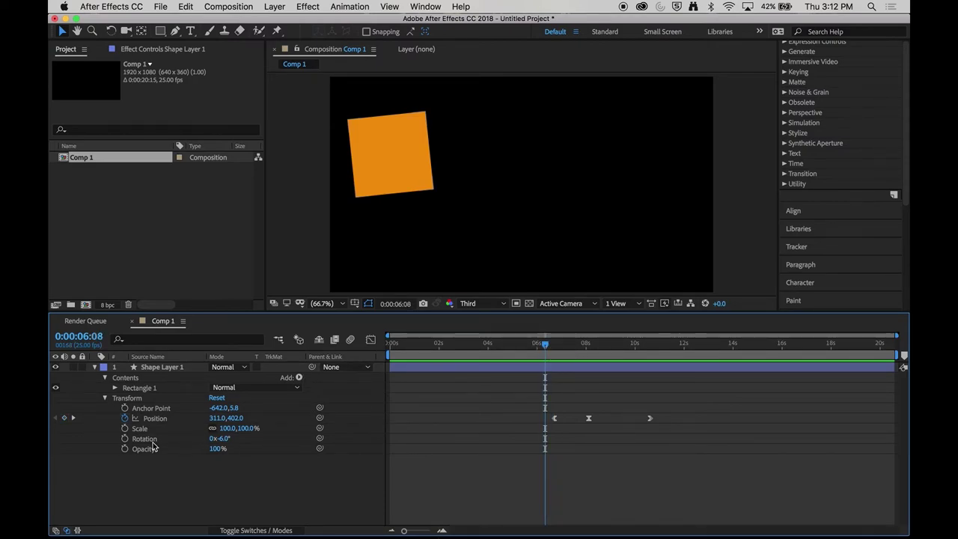
Step: Keyframe the square's Scale at 11% at 6:08, 93% at 8:03 and 22% at 10:18
left_click(124, 428)
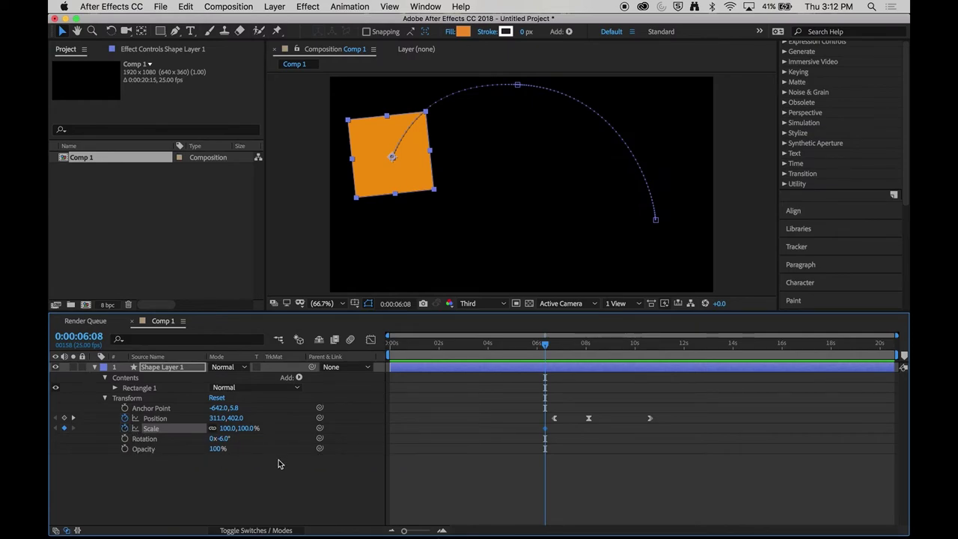
left_click_drag(227, 429, 185, 442)
left_click(362, 494)
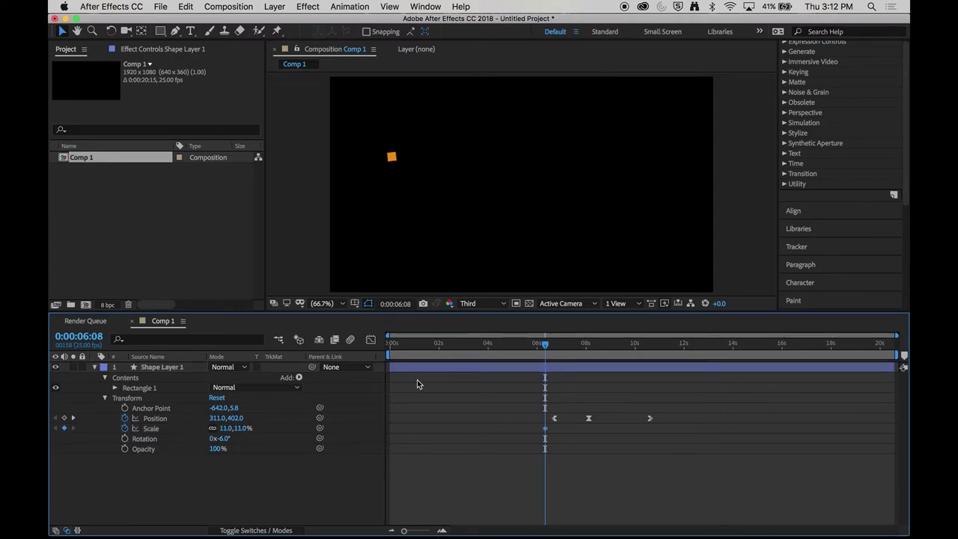
left_click(545, 346)
left_click_drag(545, 346, 588, 343)
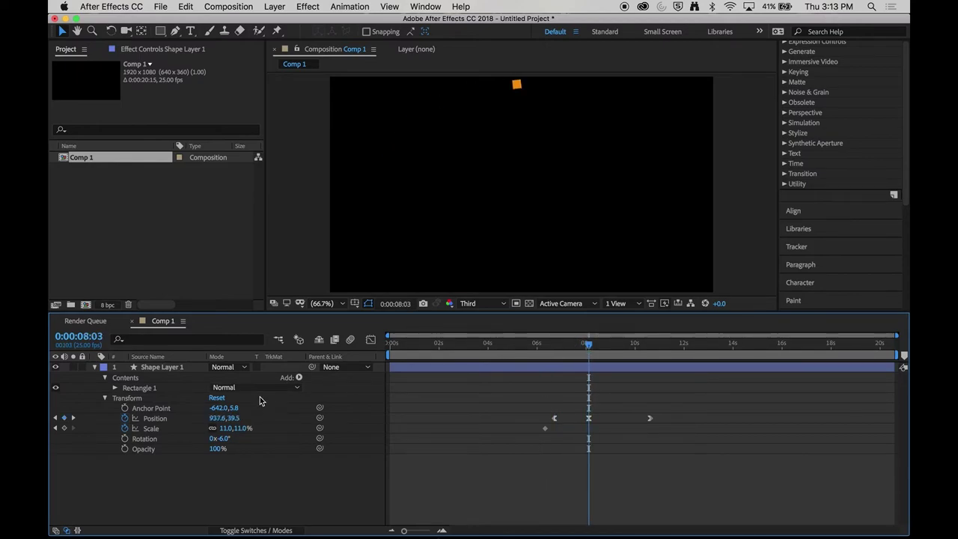
left_click_drag(244, 427, 295, 433)
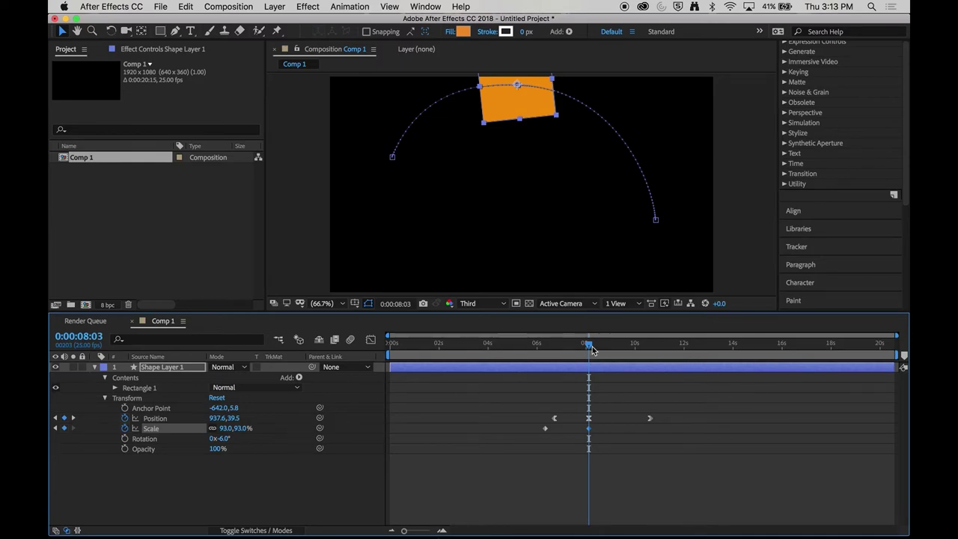
left_click_drag(589, 346, 653, 355)
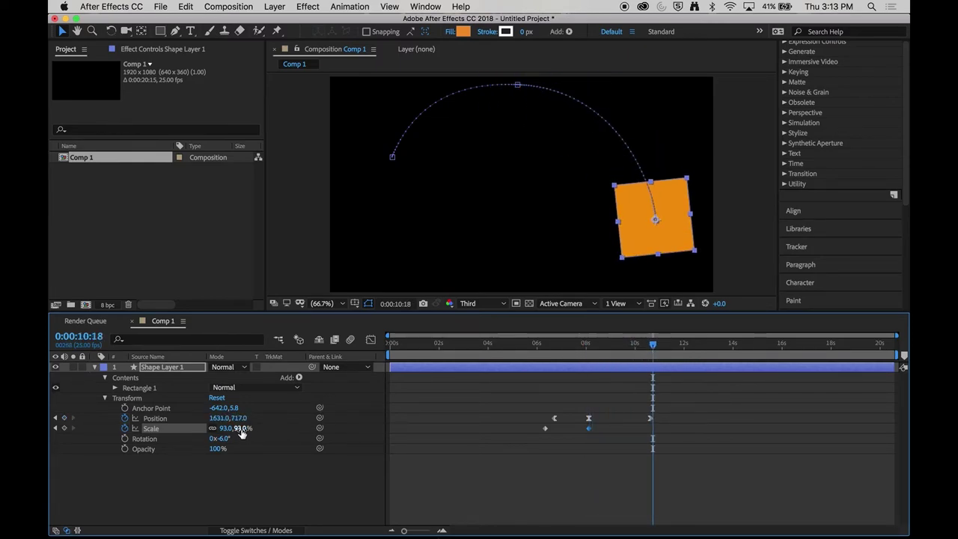
left_click_drag(238, 428, 198, 433)
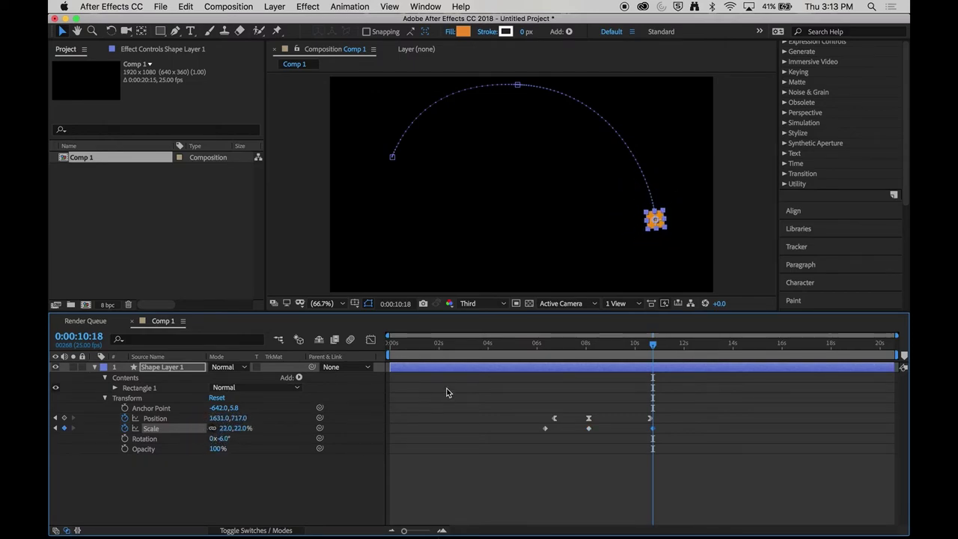
left_click(515, 344)
left_click(321, 495)
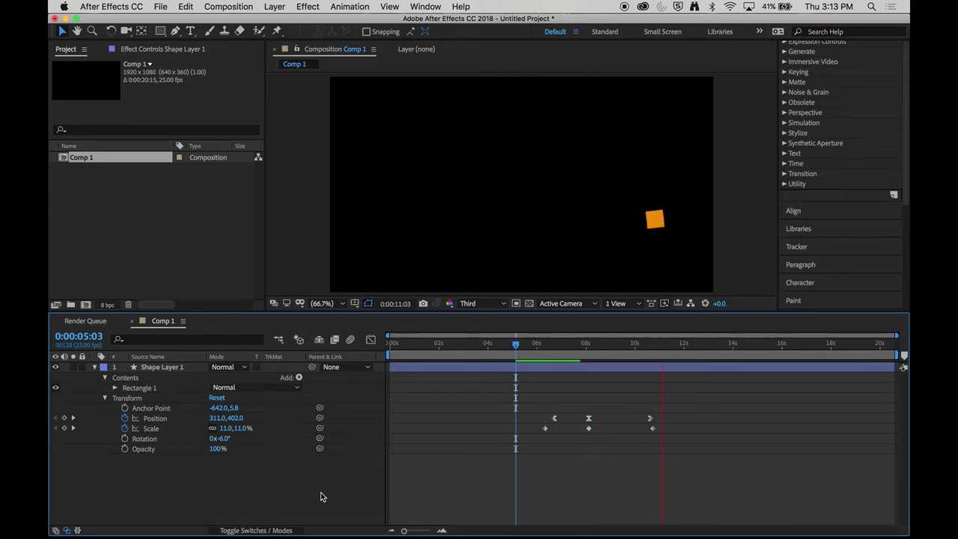
Step: Marquee-select the three Scale keyframes and delete them, leaving the square at 22%
key("space")
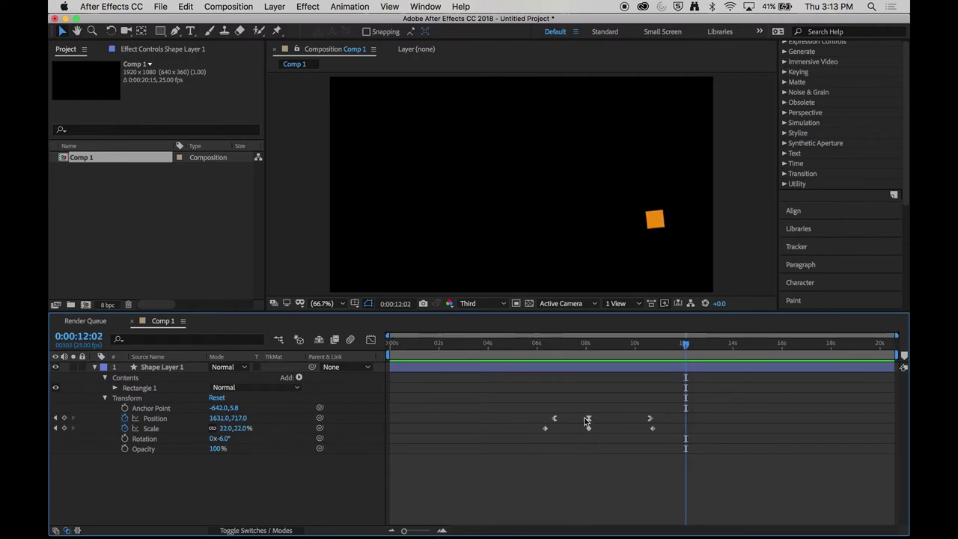
left_click(554, 420)
left_click(545, 428)
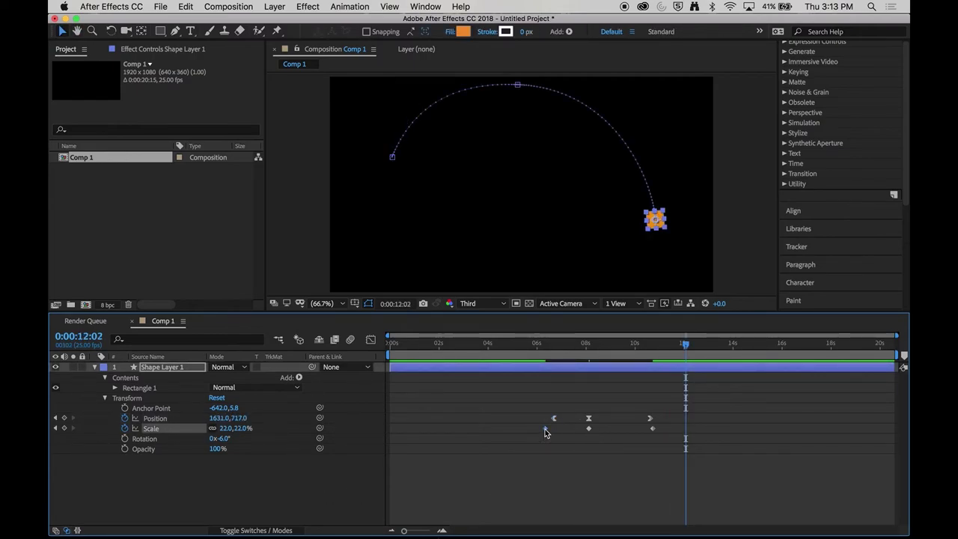
left_click(653, 428, "shift")
left_click(651, 420)
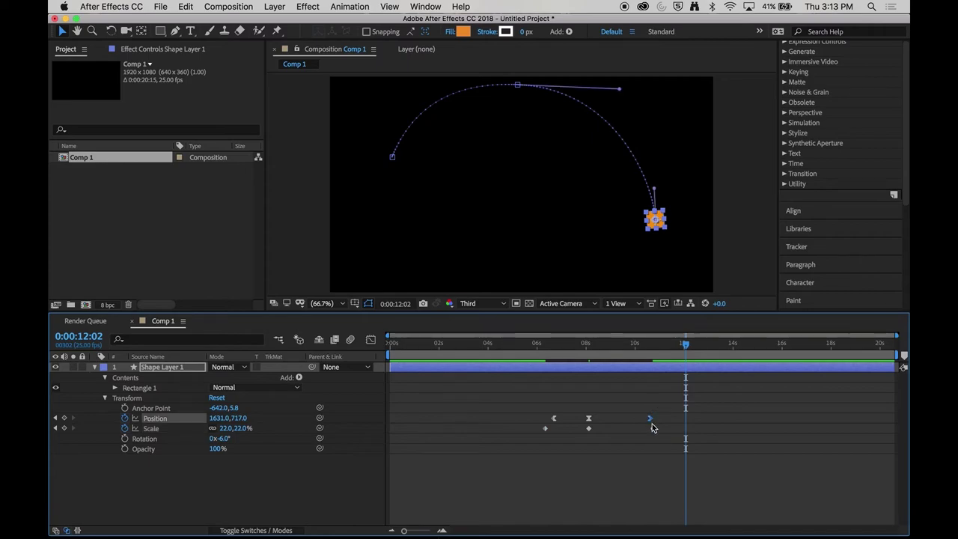
mouse_move(546, 429)
left_mouse_down()
mouse_move(554, 435)
mouse_move(528, 431)
left_mouse_up()
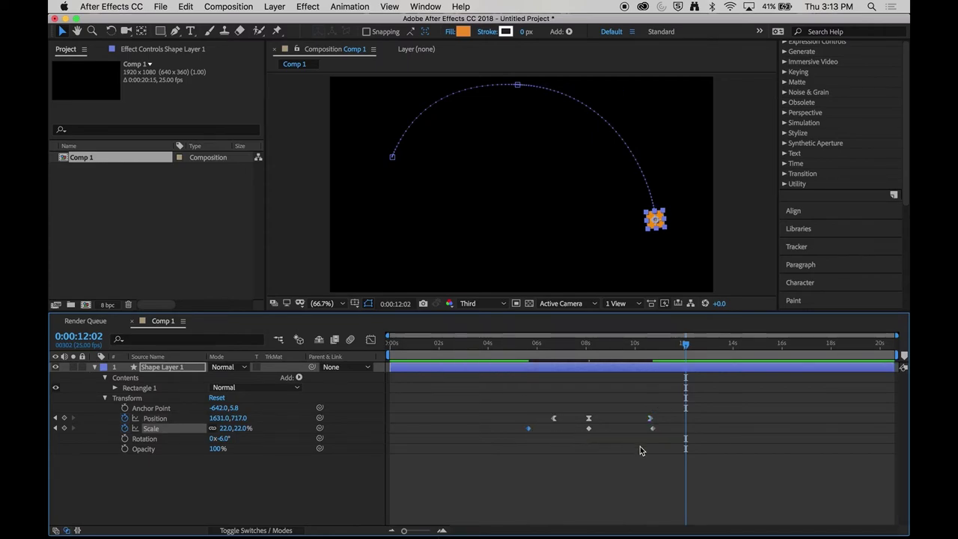
left_click(671, 443)
left_click_drag(670, 443, 516, 432)
key("Delete")
left_click(554, 417)
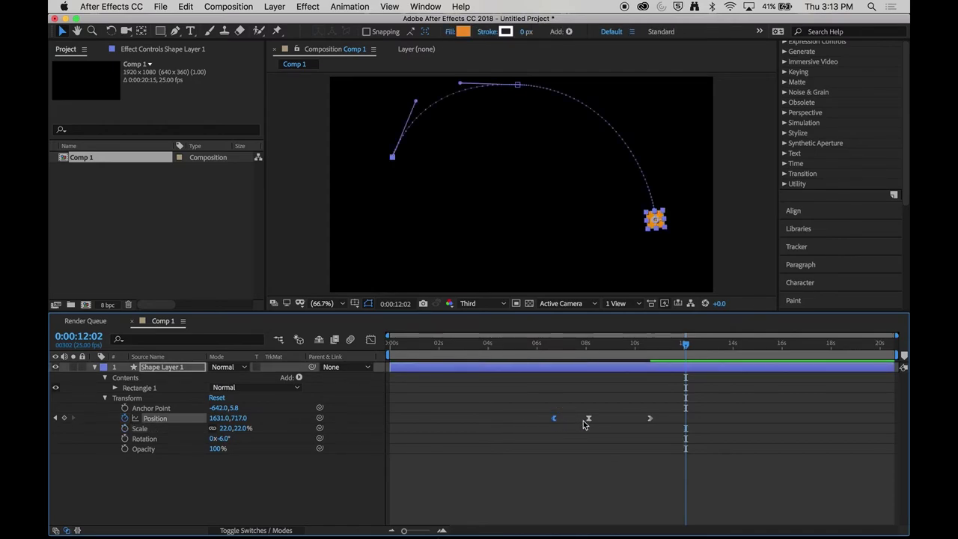
left_click(653, 417)
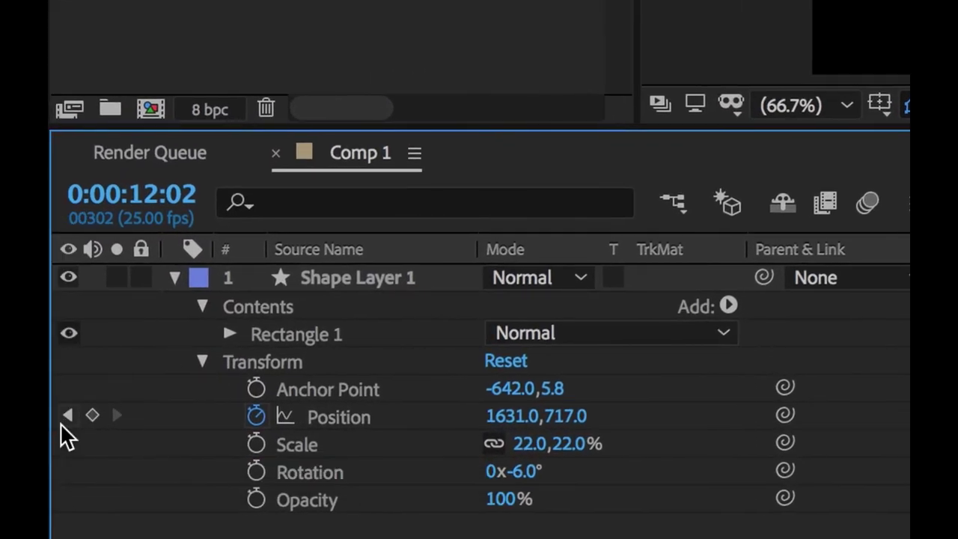
Step: At the first Position keyframe (6:17), start Scale keyframing at 22%
left_click(67, 416)
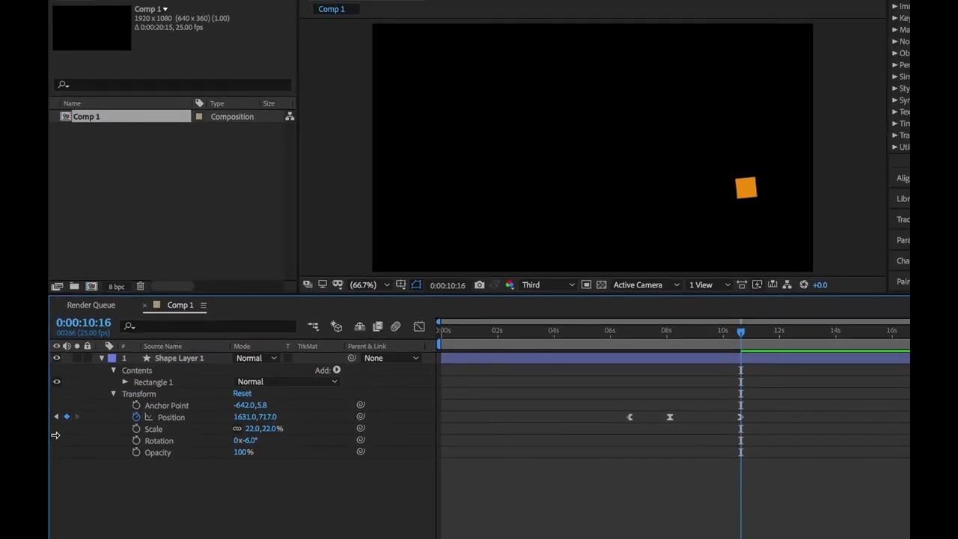
left_click(57, 417)
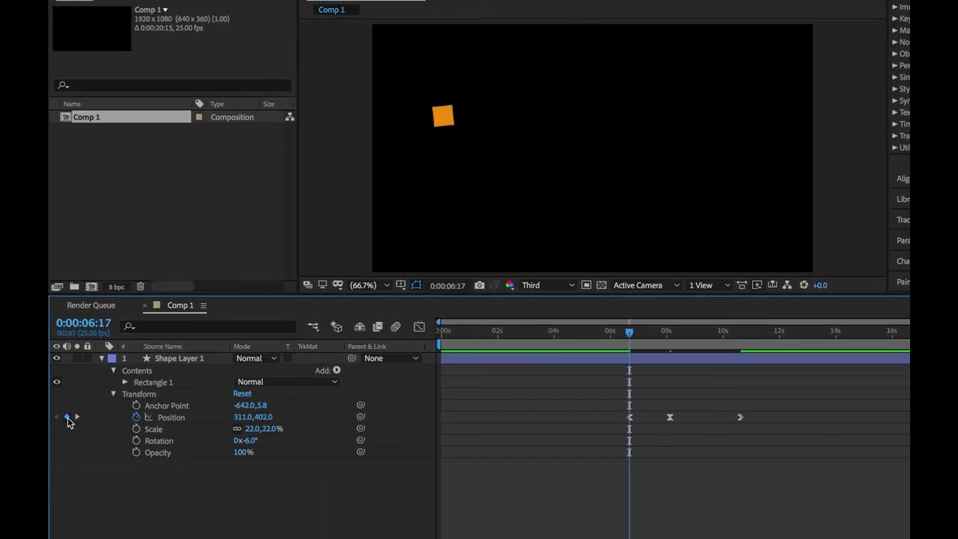
left_click(77, 417)
left_click(77, 417)
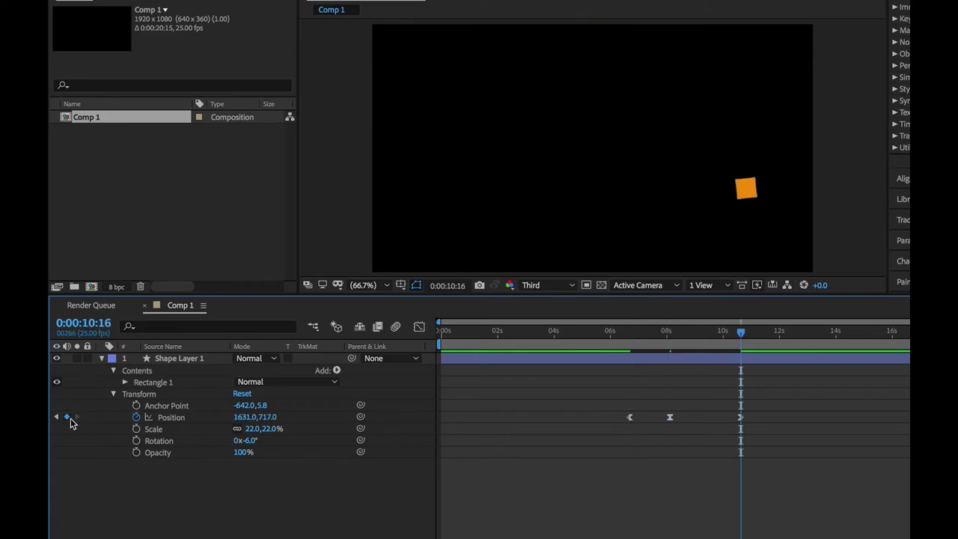
left_click(57, 417)
left_click(57, 417)
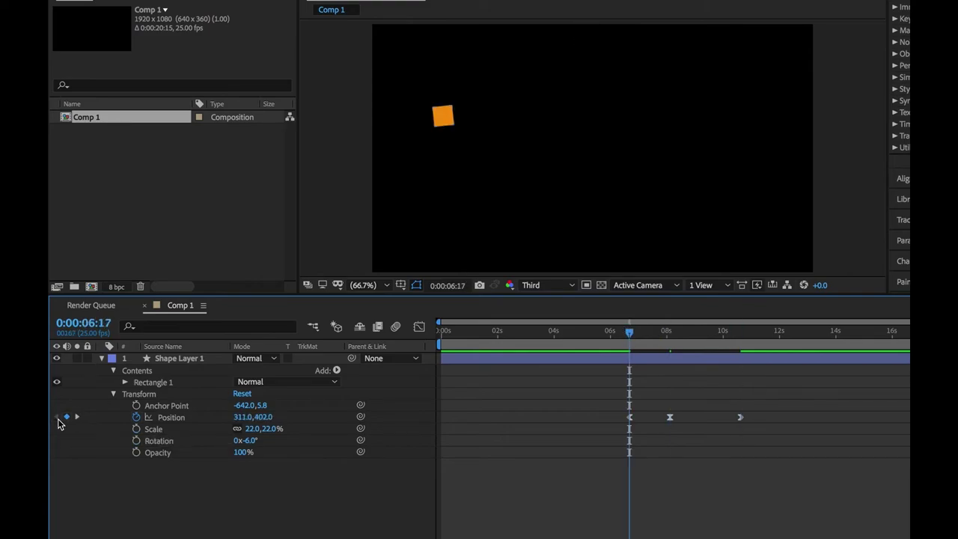
left_click(136, 429)
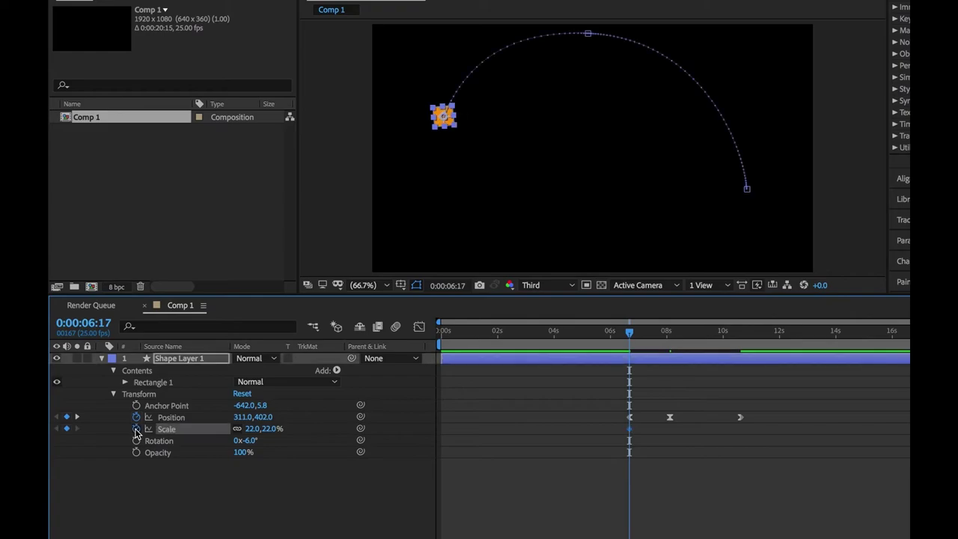
Step: Scale the square to 89% at the arc's top, add the end keyframe, and preview
left_click(77, 417)
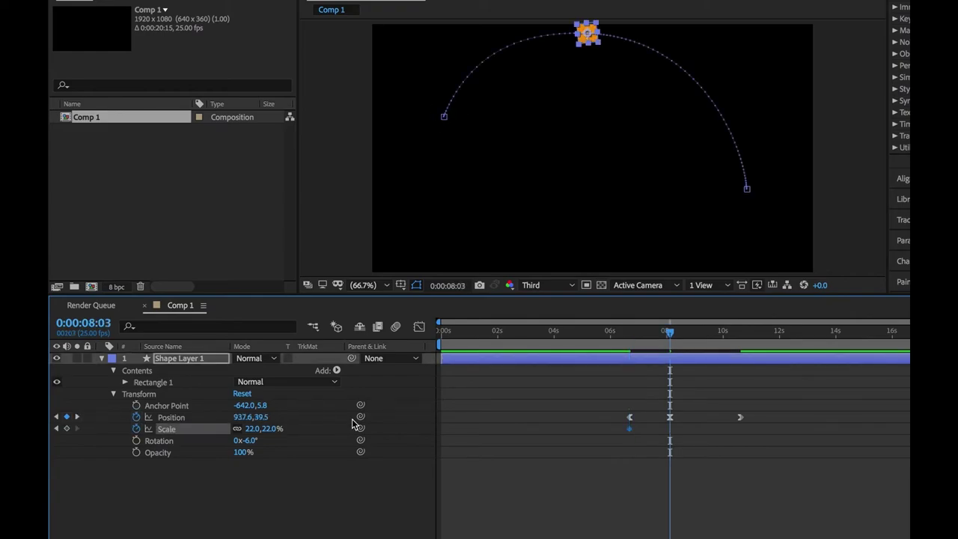
left_click_drag(268, 428, 239, 435)
left_click(77, 417)
left_click(611, 332)
key("space")
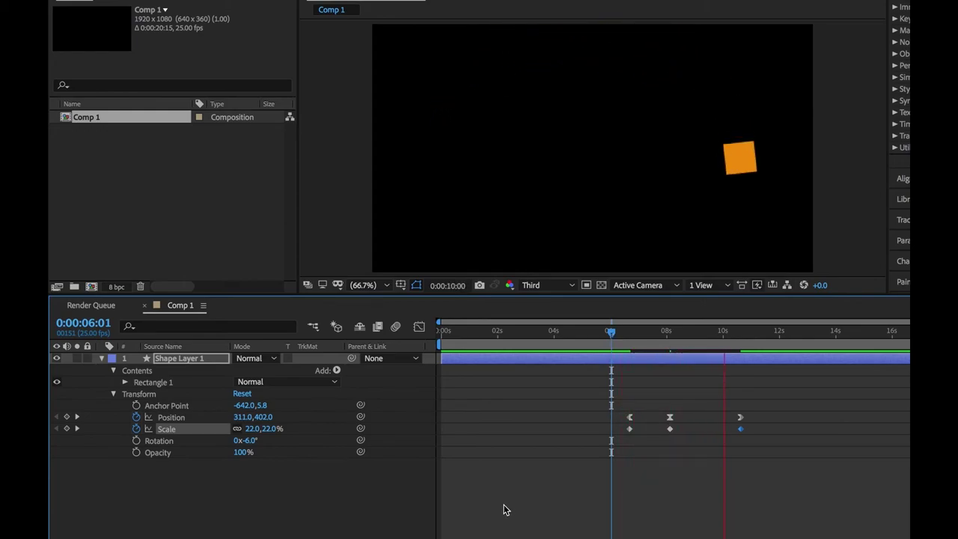
Step: Apply Easy Ease to all Position and Scale keyframes and preview the result
key("space")
key("k")
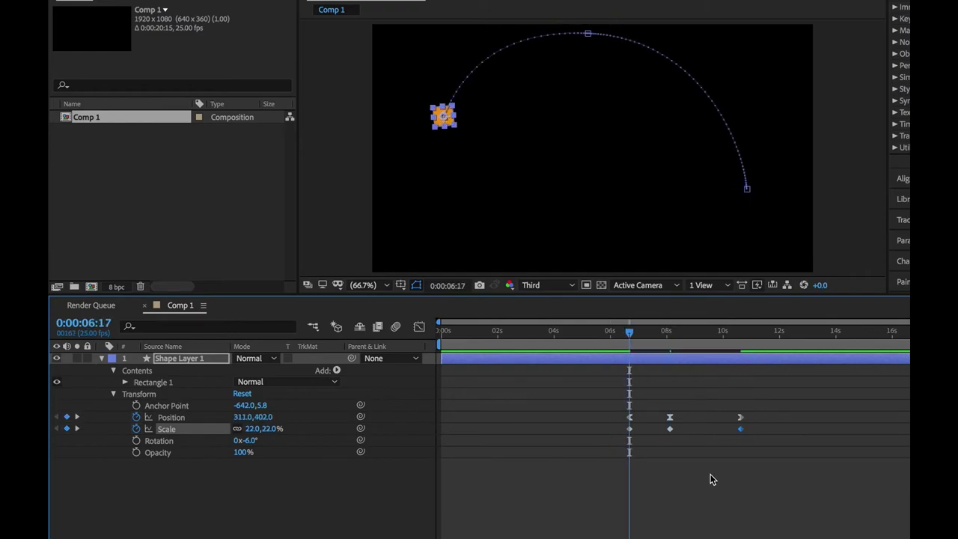
left_click_drag(782, 460, 613, 433)
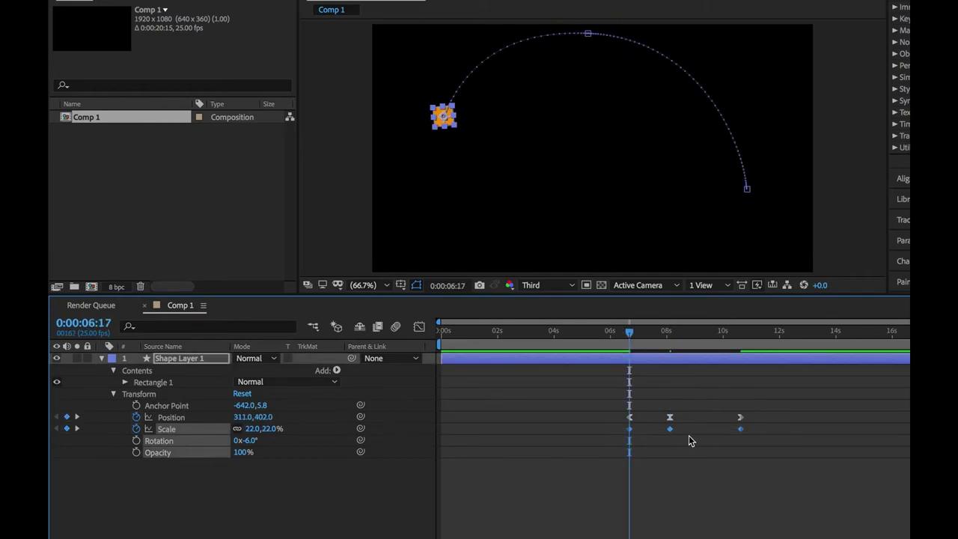
right_click(669, 432)
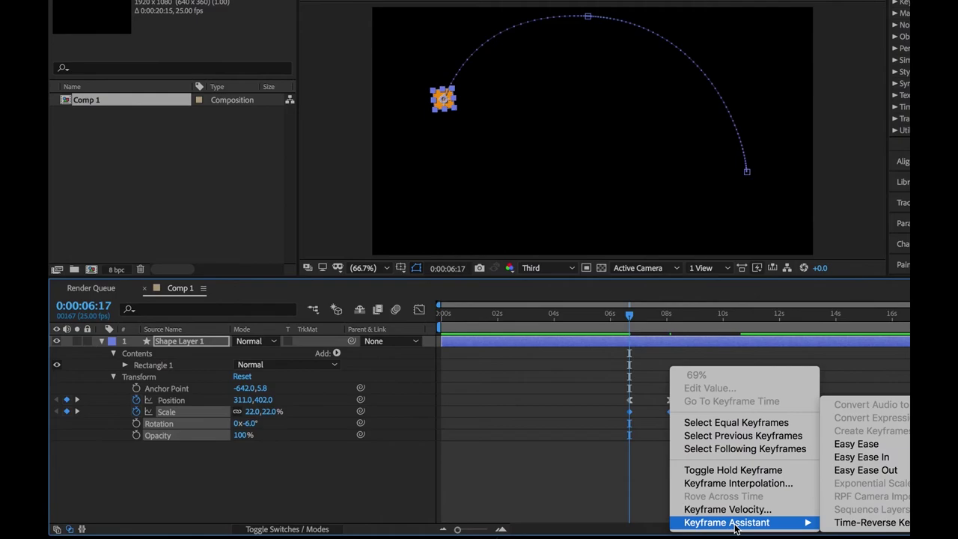
mouse_move(813, 524)
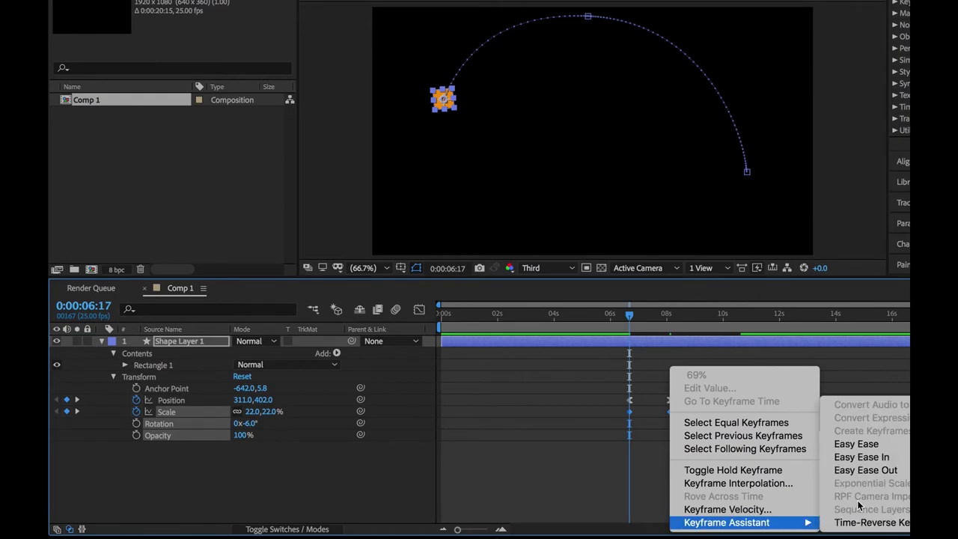
left_click(890, 446)
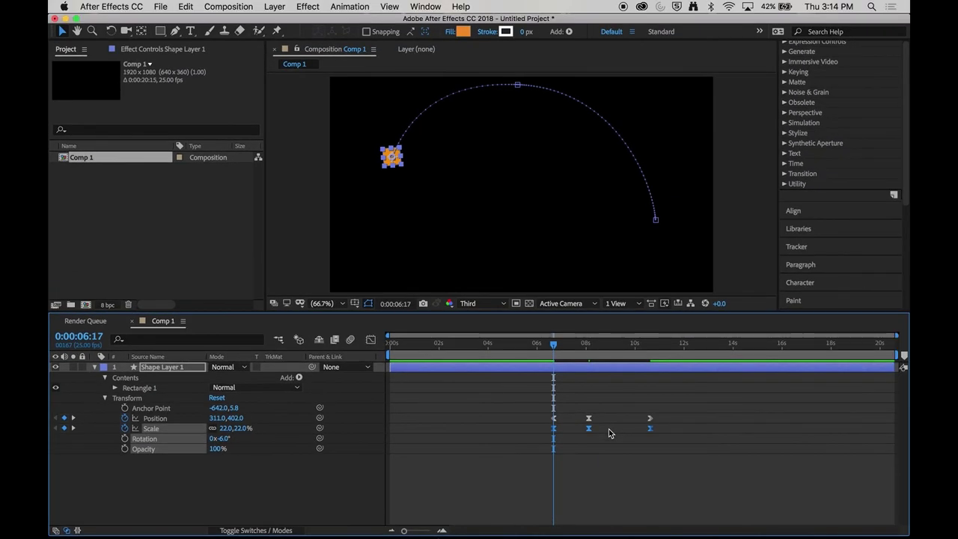
left_click(707, 470)
left_click(606, 313)
key("space")
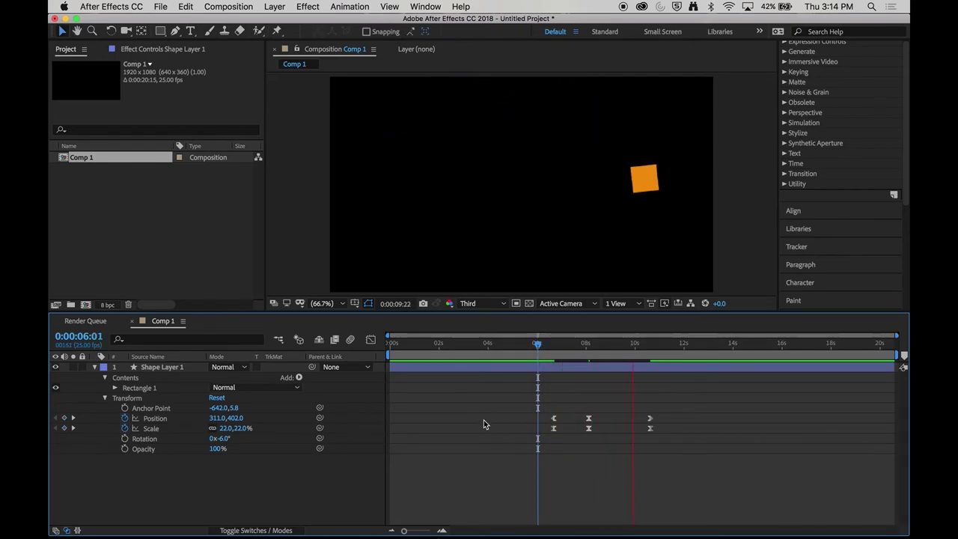
Step: At the first keyframe (6:17), set Rotation to -20° and start keyframing it
key("space")
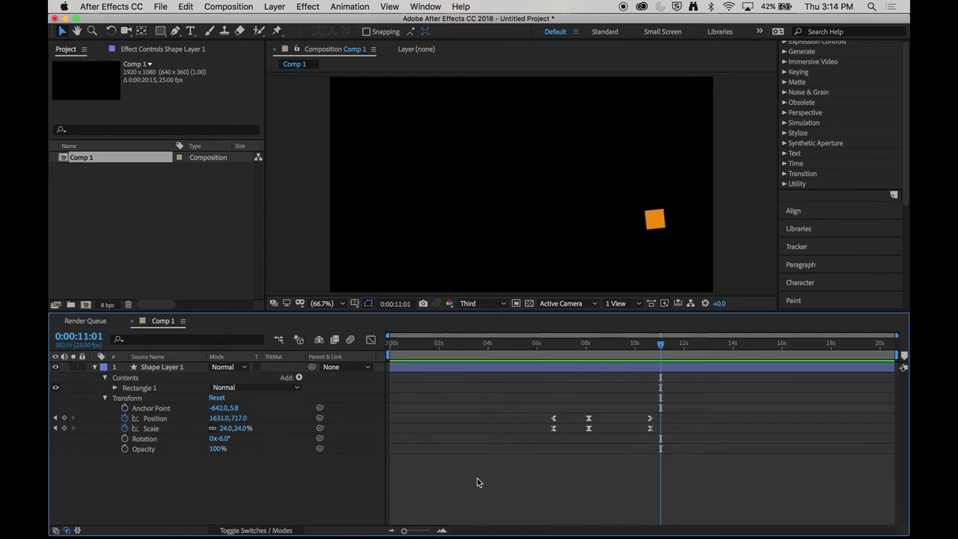
left_click(57, 418)
left_click(57, 419)
left_click(57, 419)
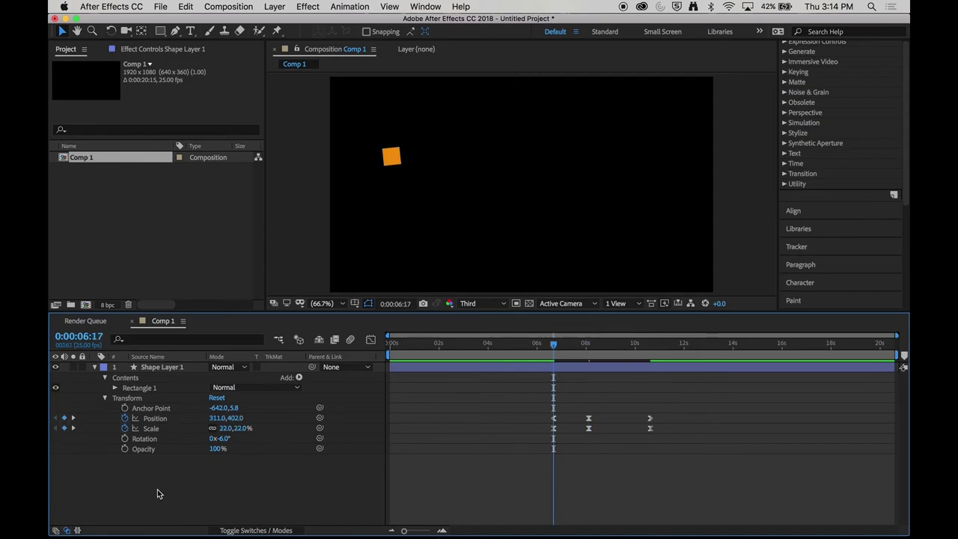
mouse_move(220, 439)
left_mouse_down()
mouse_move(271, 438)
mouse_move(213, 444)
left_mouse_up()
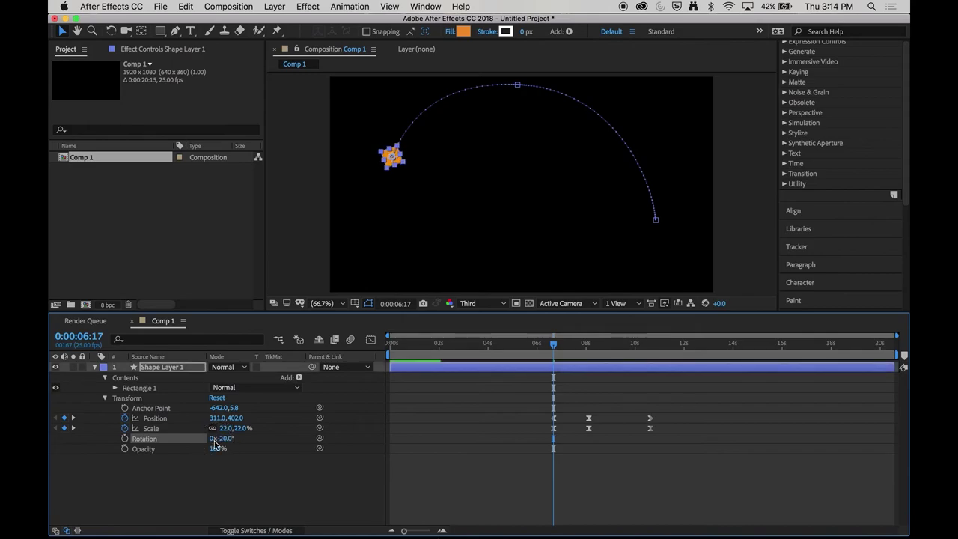
left_click(125, 439)
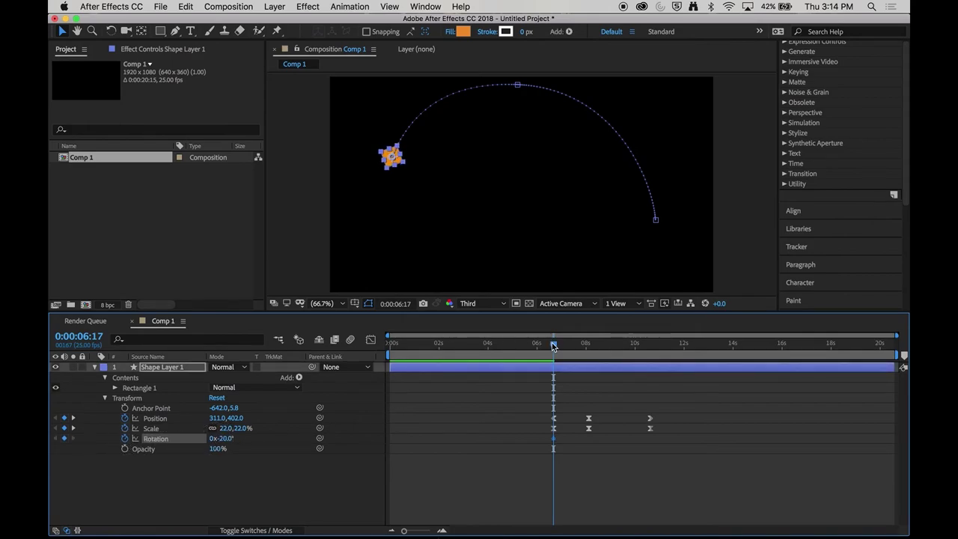
Step: Rotate the square to 322° at the last keyframe and preview the spin
left_click_drag(553, 345, 639, 342)
left_click(73, 429)
left_click_drag(225, 439, 426, 427)
left_click_drag(629, 349, 540, 349)
key("space")
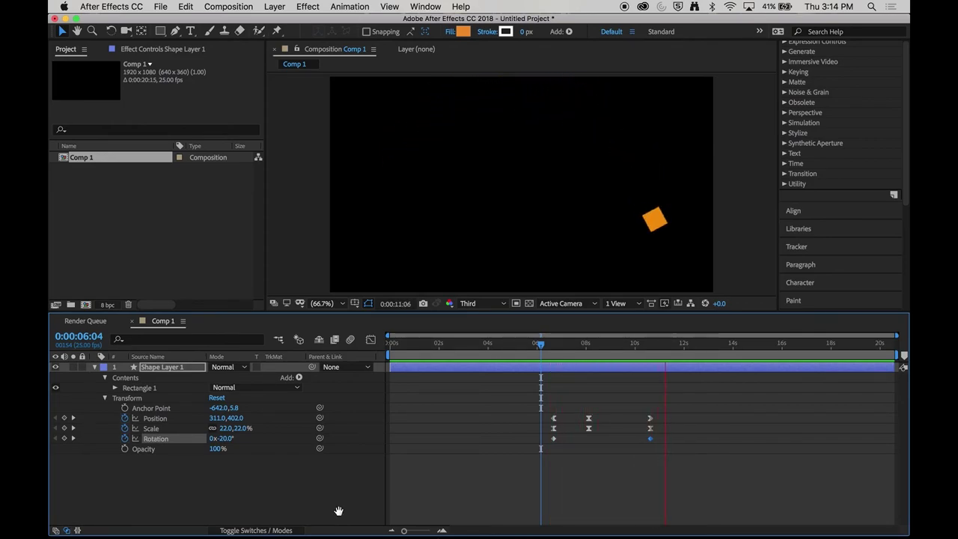
key("space")
left_click(354, 514)
left_click_drag(609, 346, 574, 349)
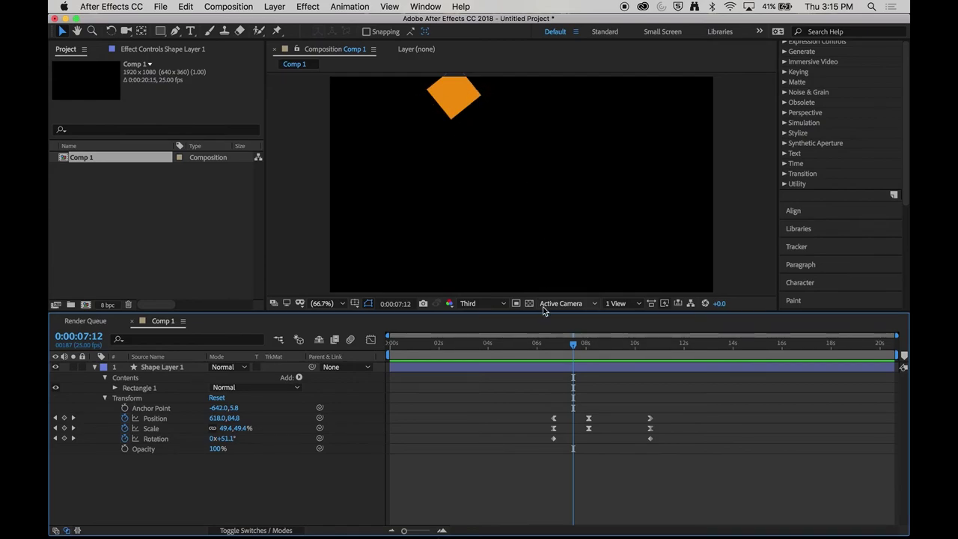
left_click(574, 344)
left_click_drag(576, 346, 593, 358)
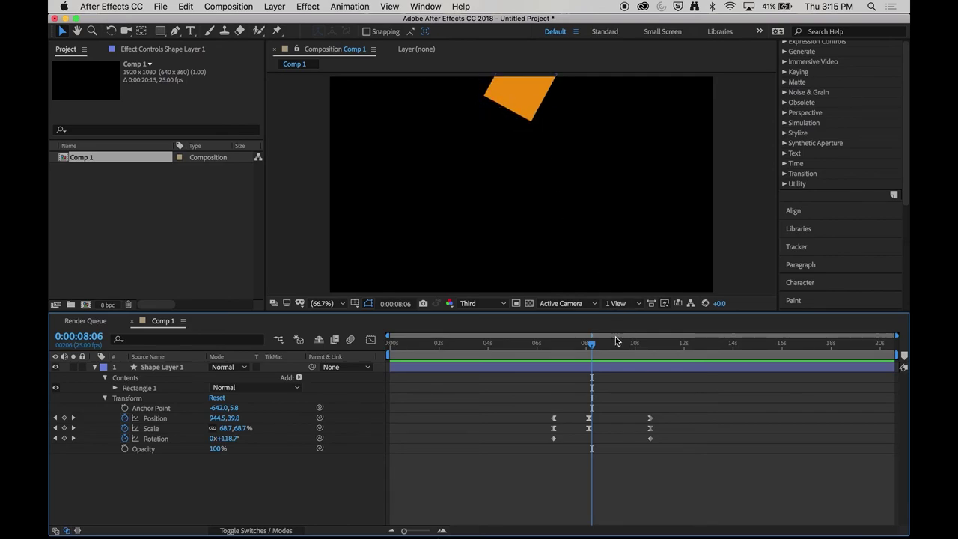
left_click_drag(615, 344, 546, 348)
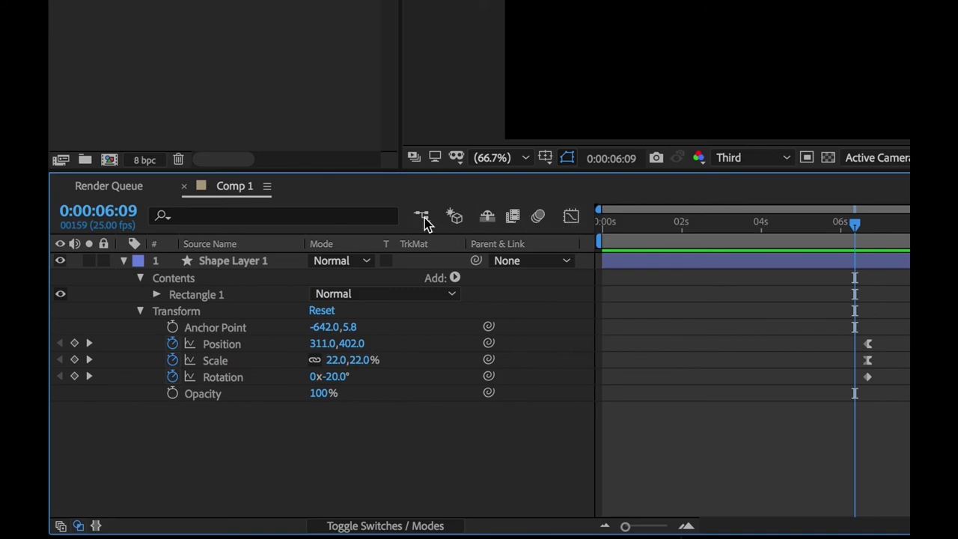
Step: Enable composition motion blur and show the timeline's layer switch columns
left_click(539, 218)
left_click(432, 526)
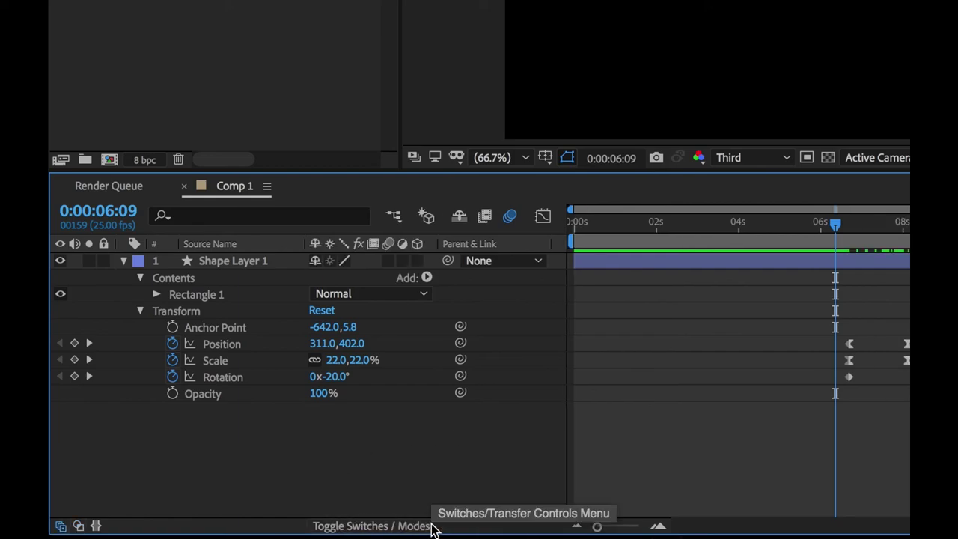
Step: Turn on the Motion Blur switch for Shape Layer 1, checking the square around 7 seconds
left_click(390, 262)
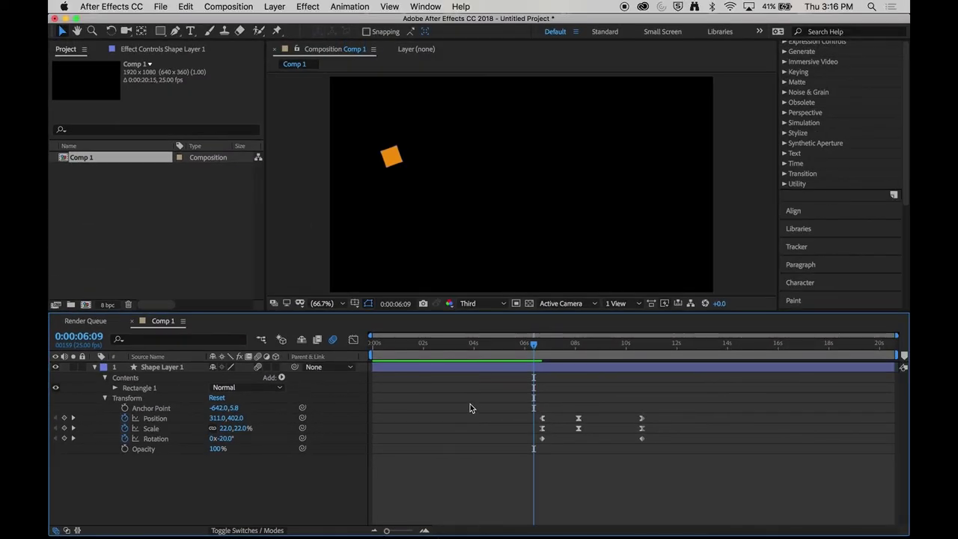
left_click_drag(530, 334, 559, 337)
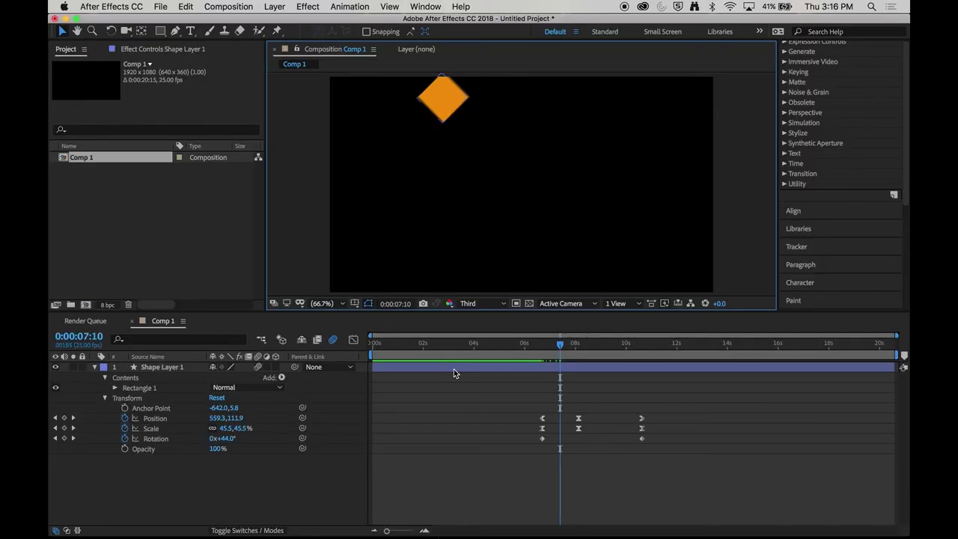
left_click(258, 368)
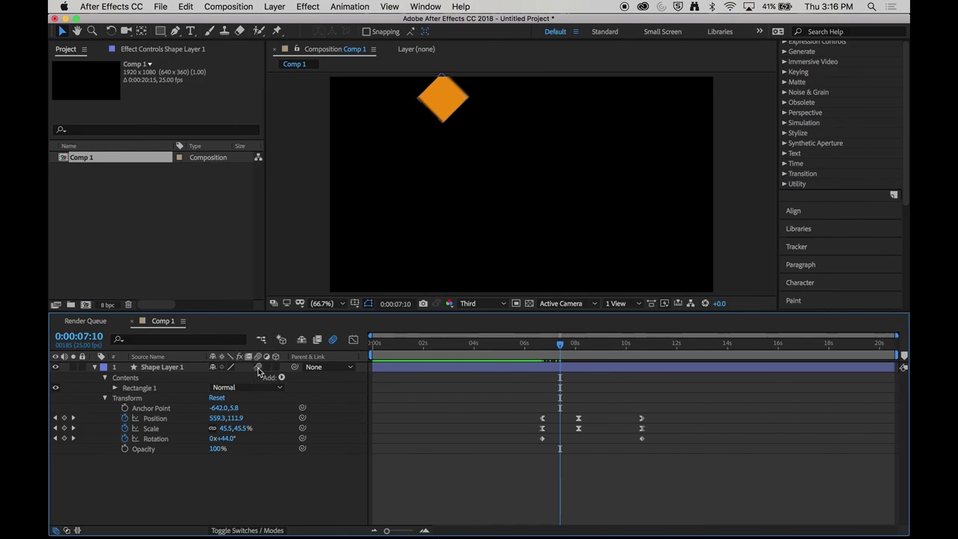
left_click(258, 368)
Step: Preview the motion-blurred square from before its movement starts through to the arc's end
left_click_drag(539, 352, 515, 354)
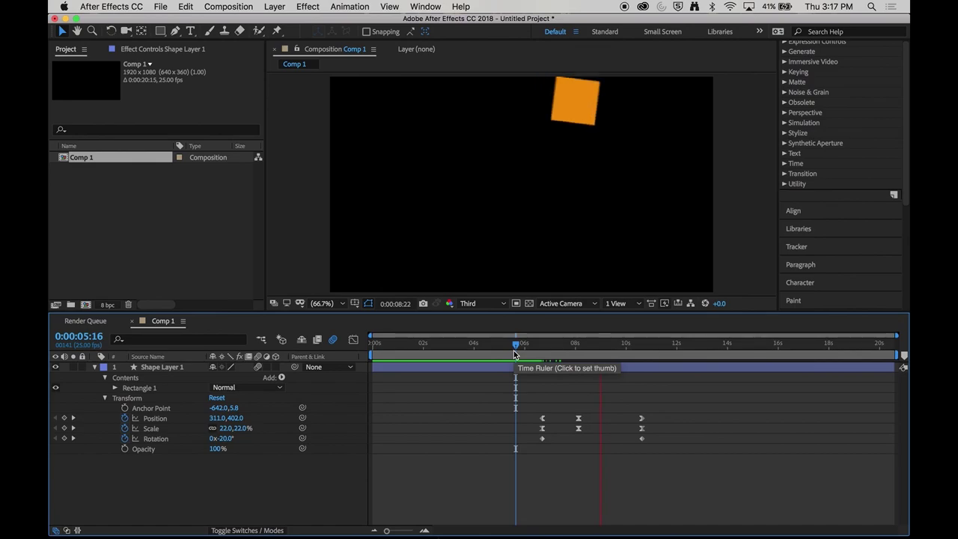
key("space")
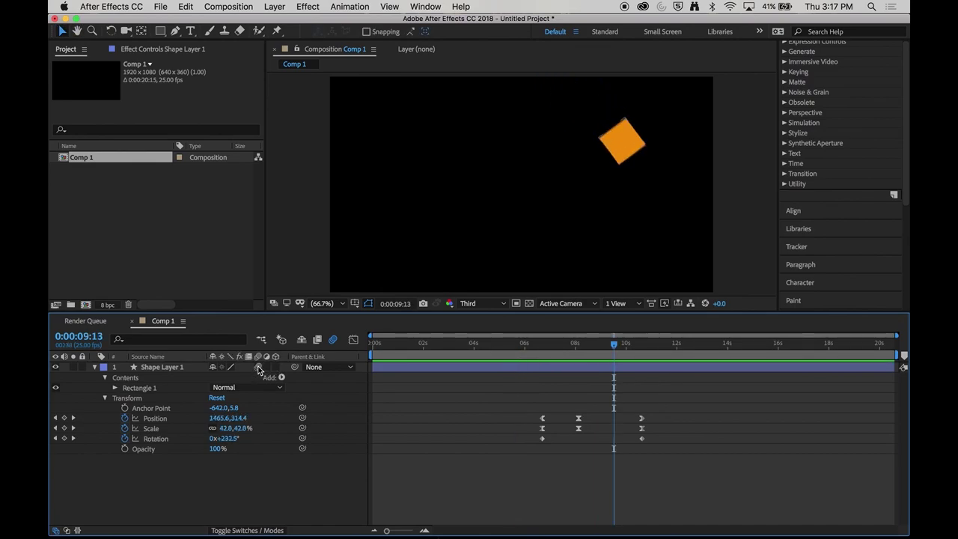
key("space")
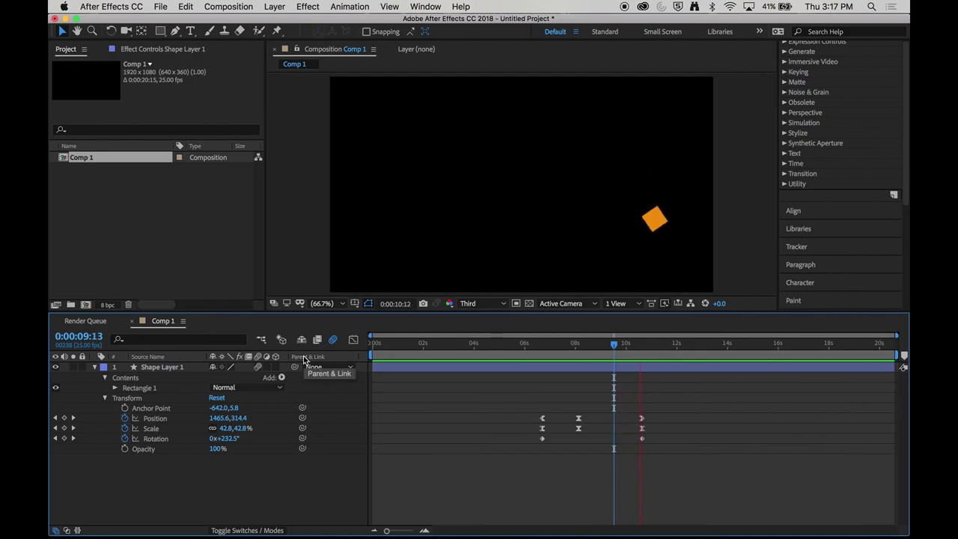
key("space")
left_click_drag(542, 342, 654, 343)
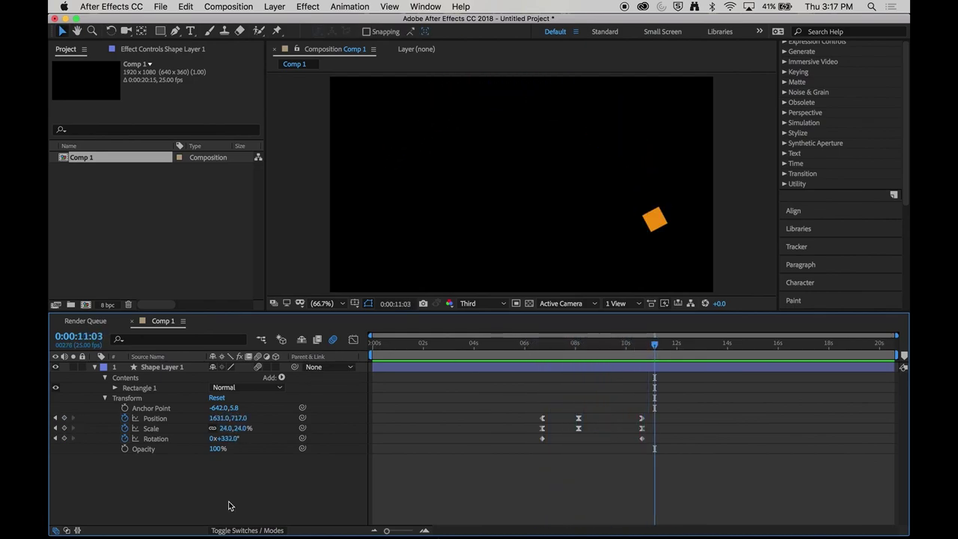